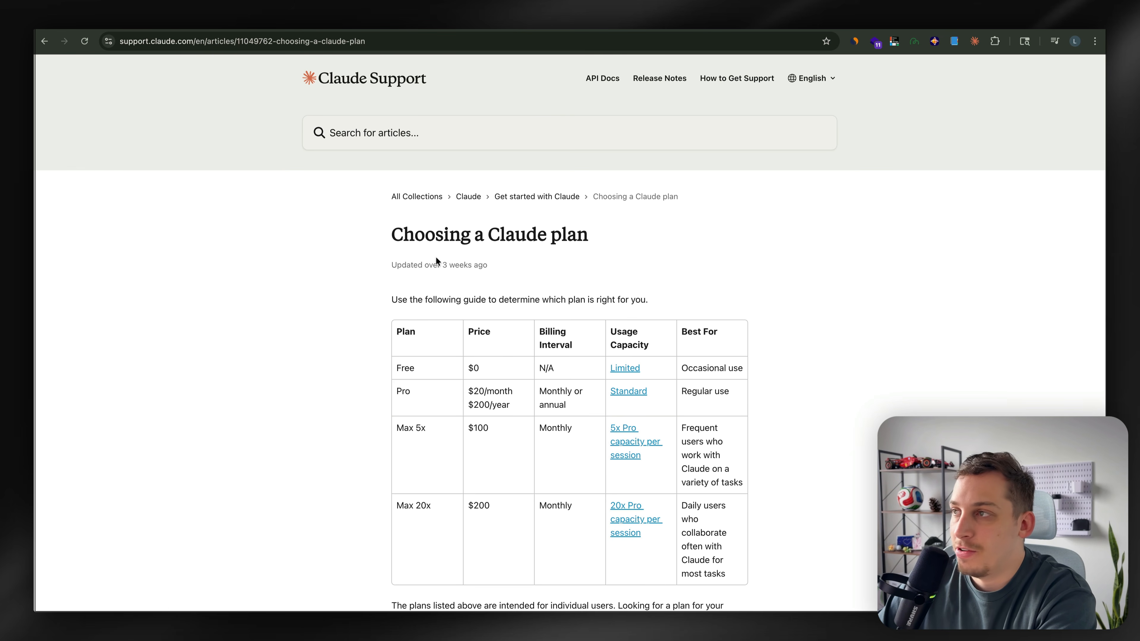
Review the plan, price and usage rows of the Claude plan comparison table
{"action": "scroll", "coordinate": [425, 305], "scroll_direction": "down", "scroll_amount": 2}
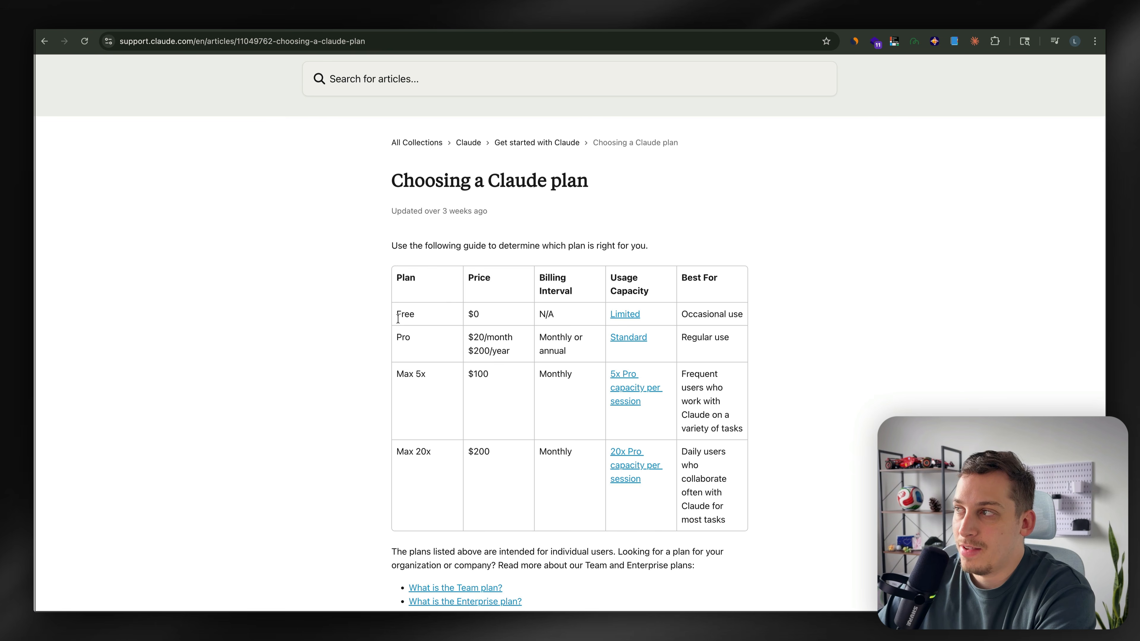
{"action": "left_click_drag", "start_coordinate": [397, 317], "coordinate": [423, 319]}
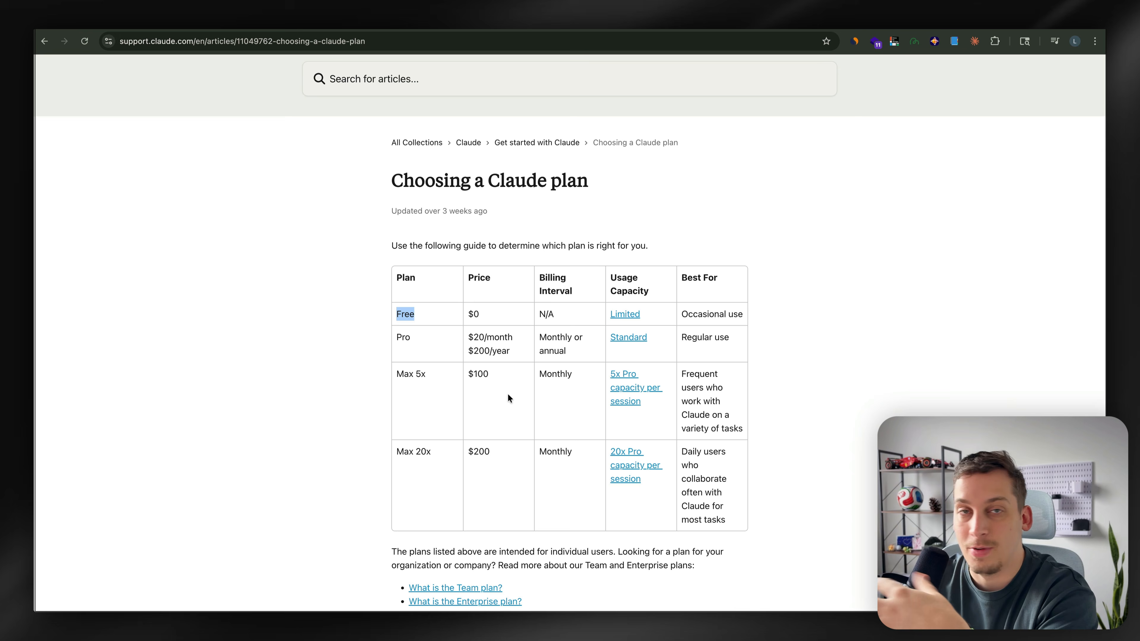
{"action": "left_click", "coordinate": [401, 362]}
{"action": "left_click_drag", "start_coordinate": [397, 337], "coordinate": [520, 341]}
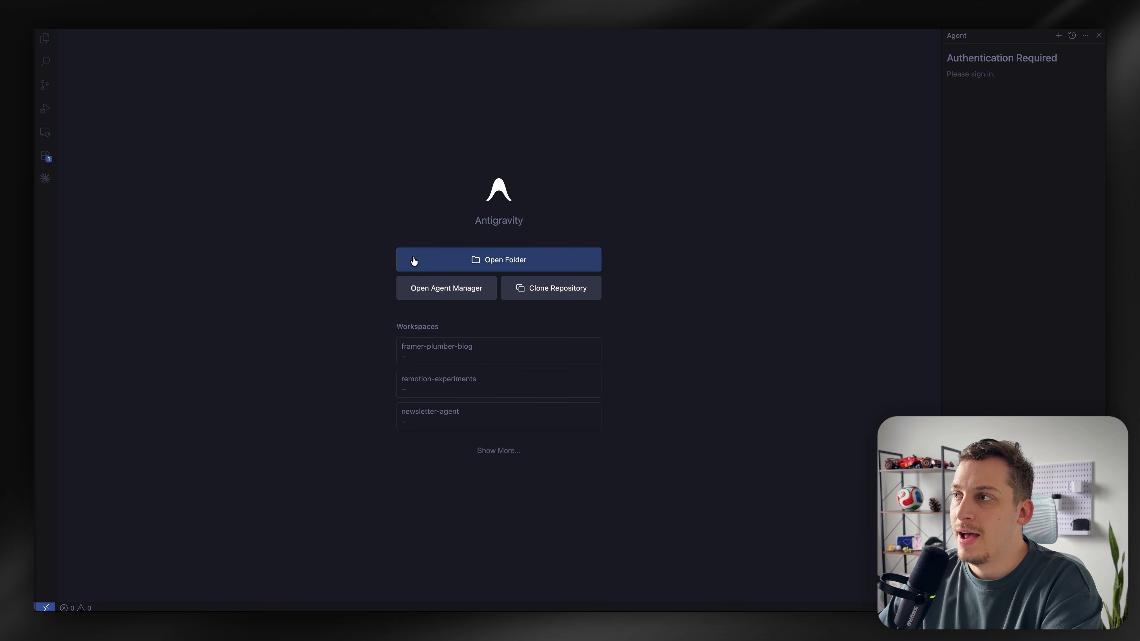
Open the blender-claude folder as the workspace and trust its authors
{"action": "left_click", "coordinate": [481, 266]}
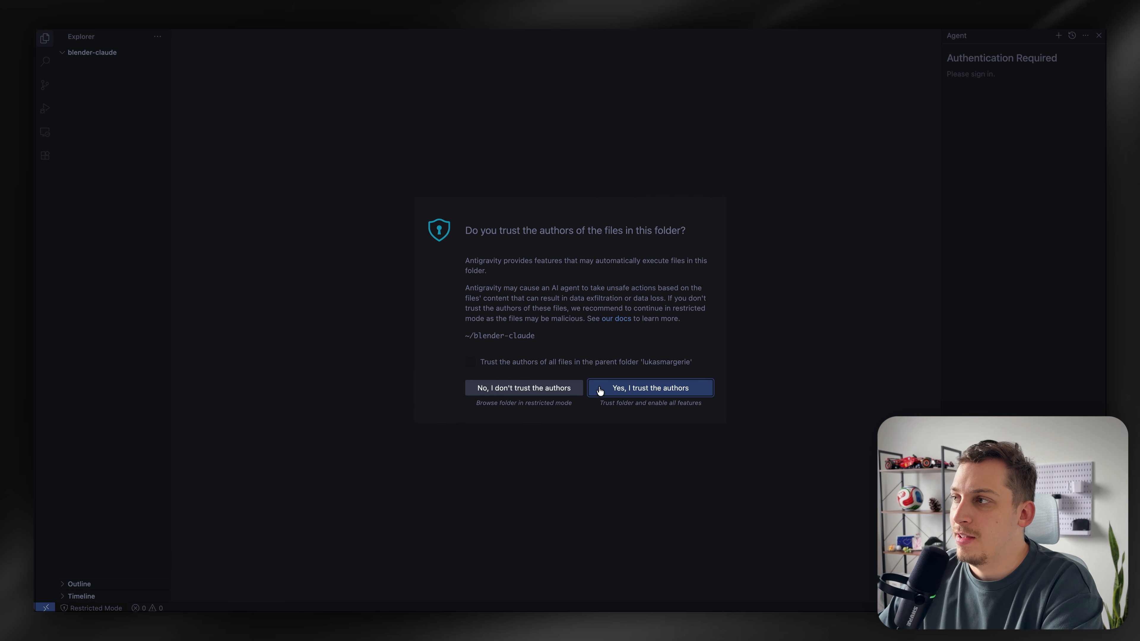
{"action": "left_click", "coordinate": [599, 389]}
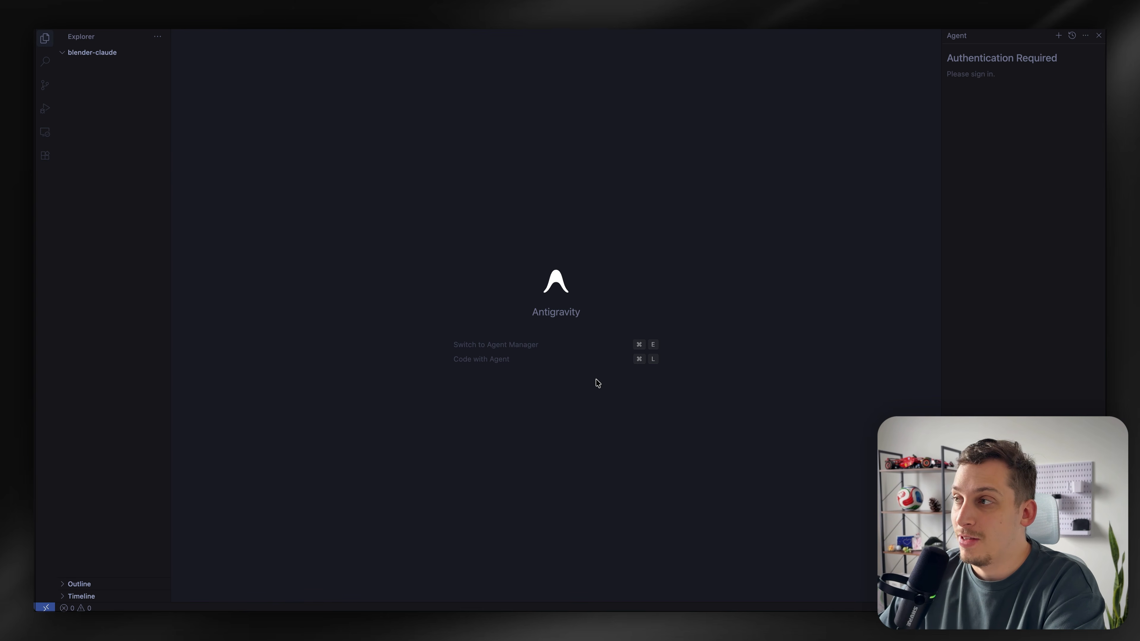
Search the extensions for claude code and start a new Claude Code session
{"action": "left_click", "coordinate": [45, 156]}
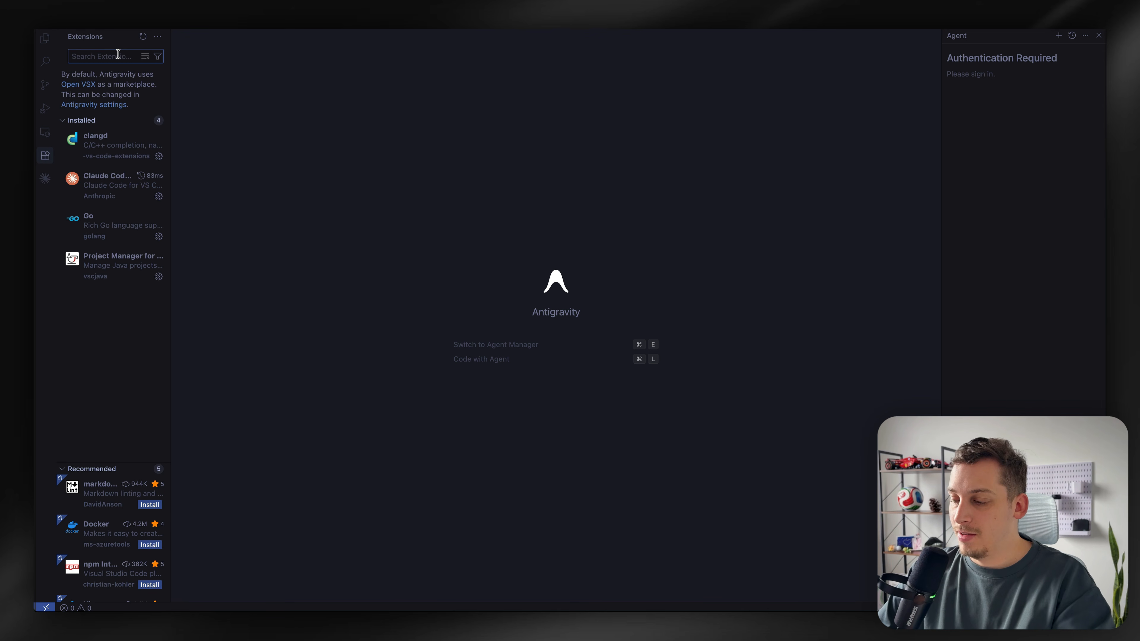
{"action": "type", "text": "claude"}
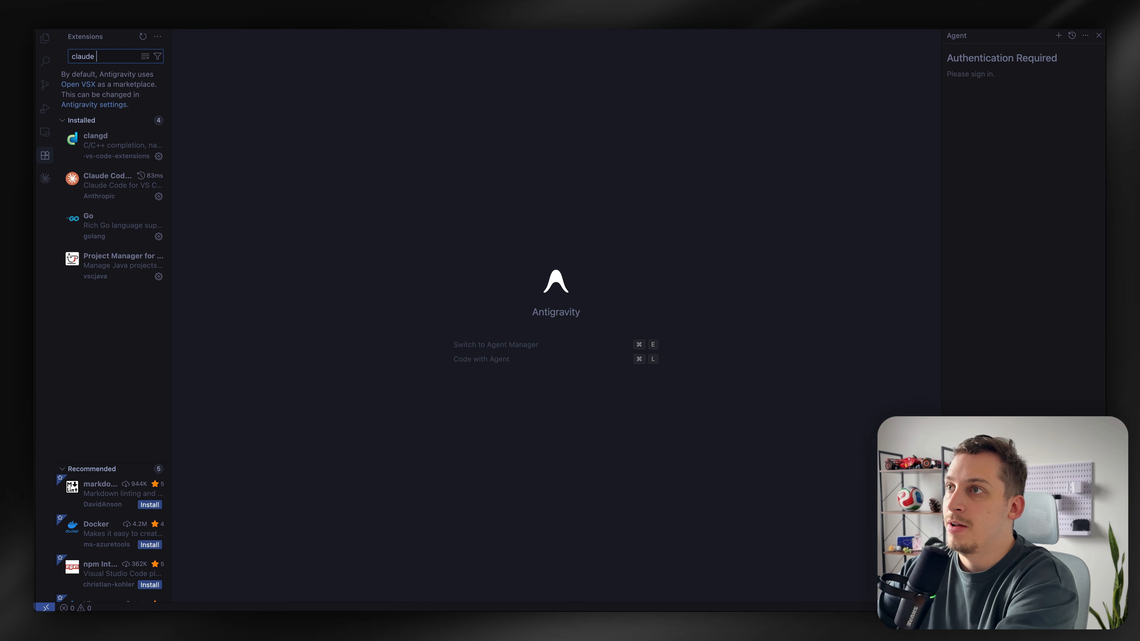
{"action": "type", "text": " code"}
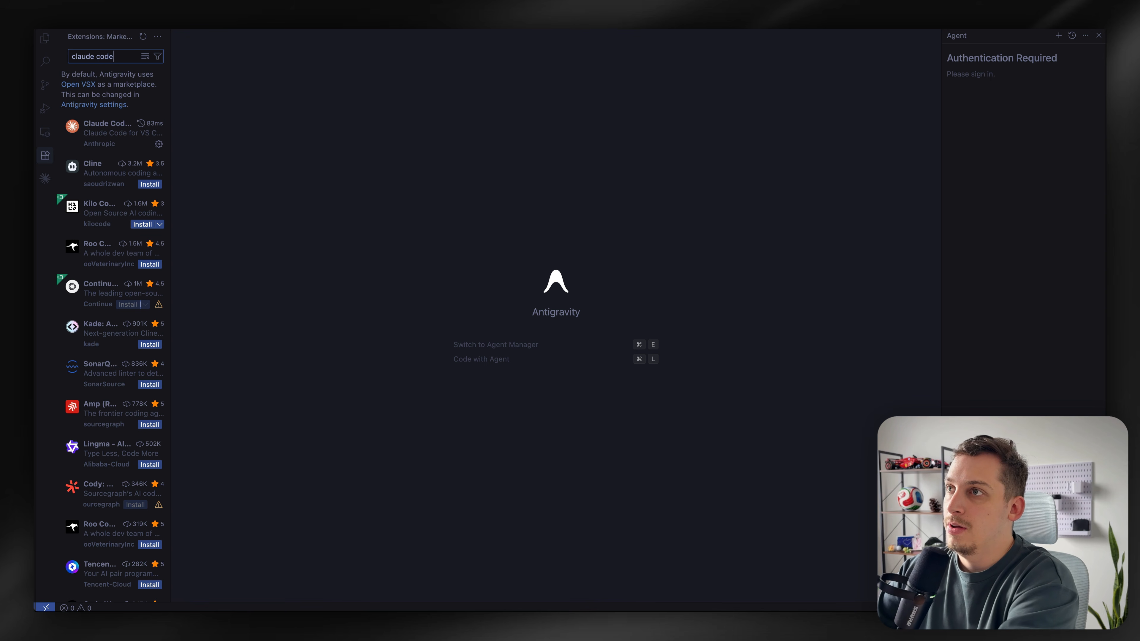
{"action": "mouse_move", "coordinate": [92, 134]}
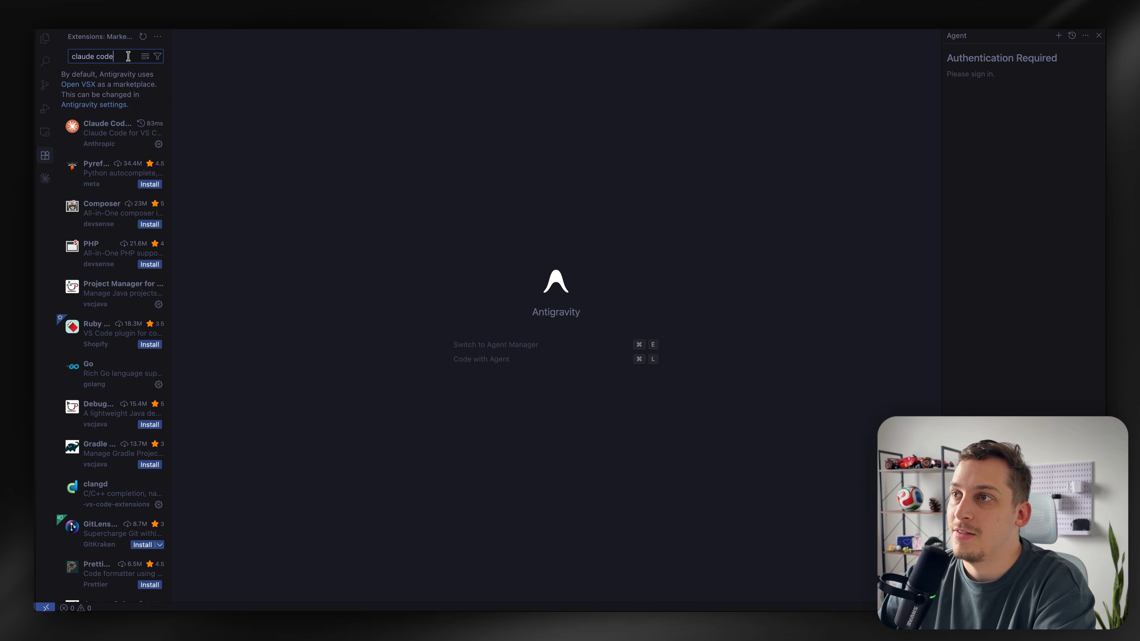
{"action": "left_click", "coordinate": [47, 182]}
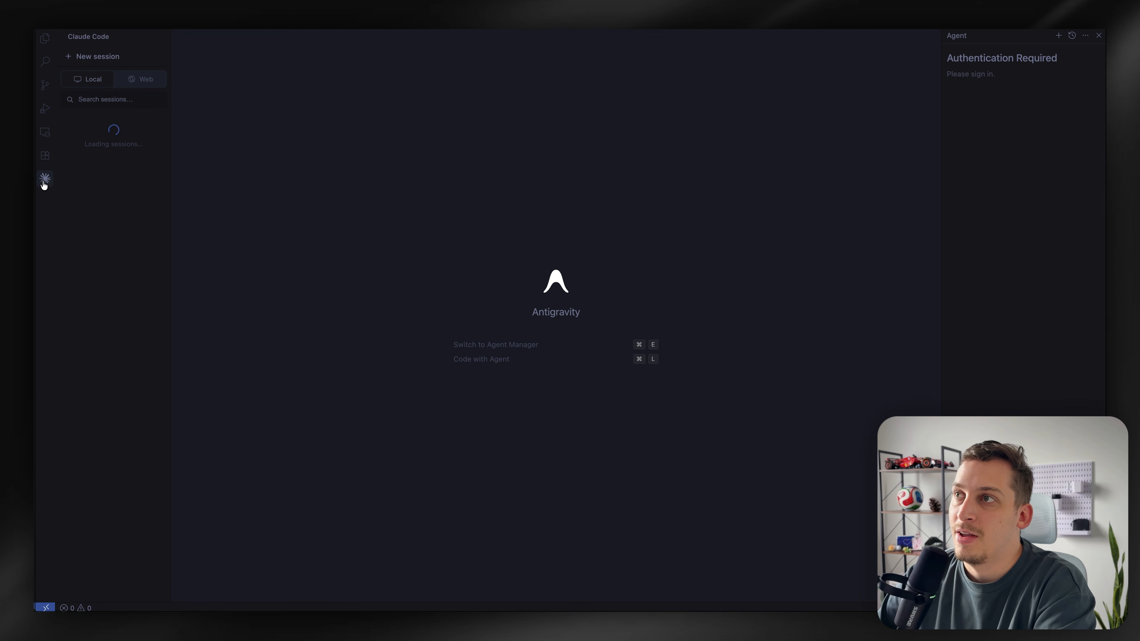
{"action": "left_click", "coordinate": [98, 58]}
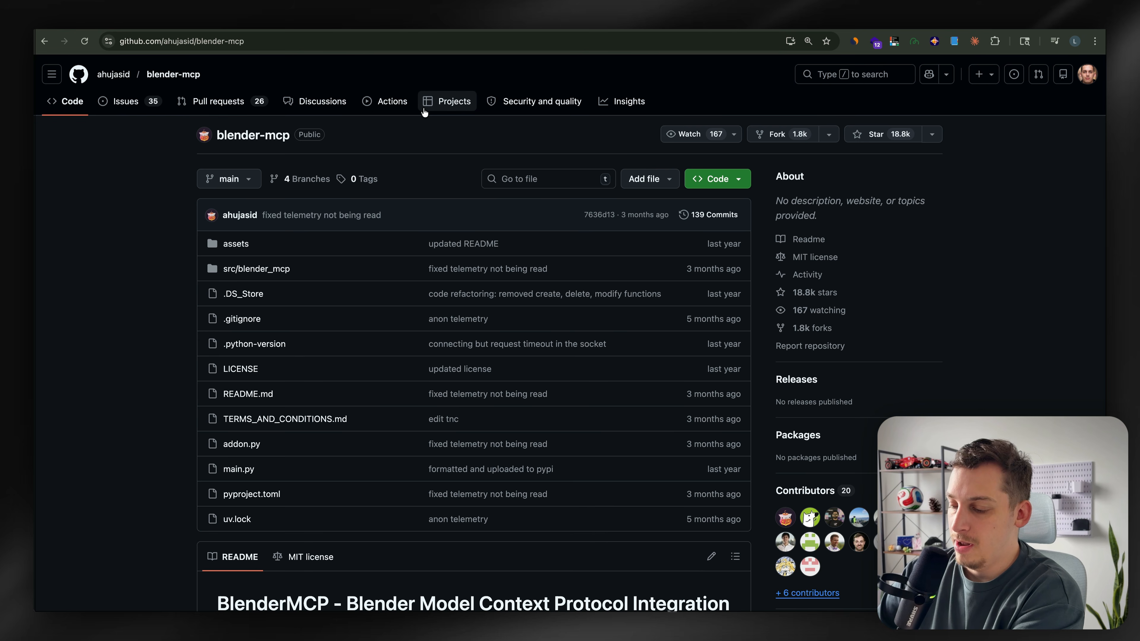
Copy the blender-mcp GitHub repository URL and ask Claude Code to clone this repo with it
{"action": "left_click", "coordinate": [287, 44]}
{"action": "key", "text": "super+c"}
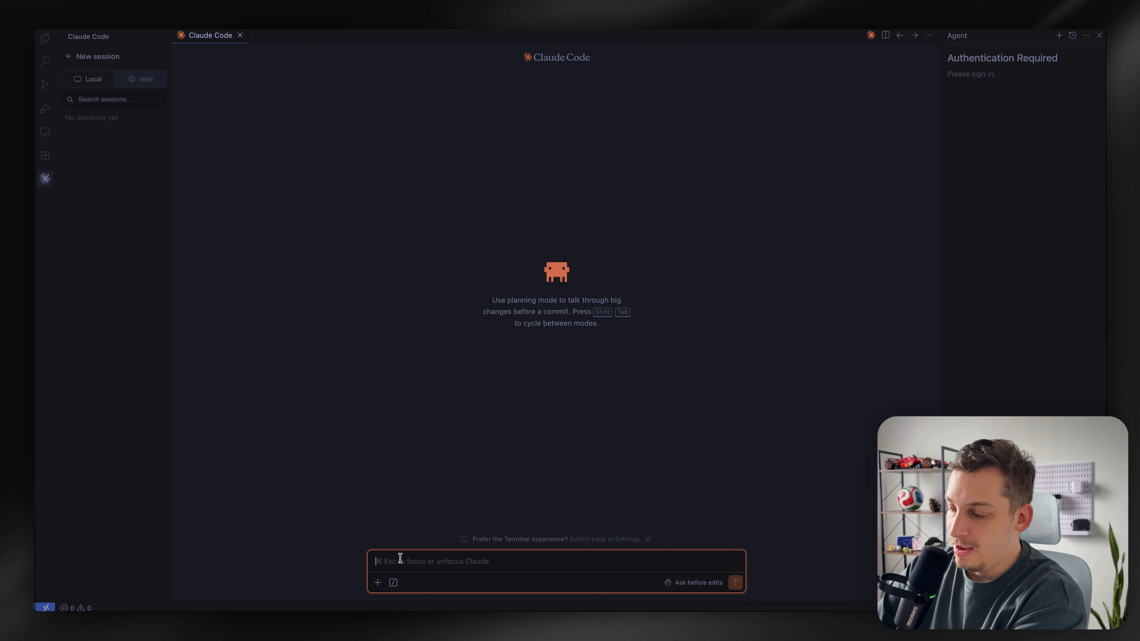
{"action": "type", "text": "clone this repo:"}
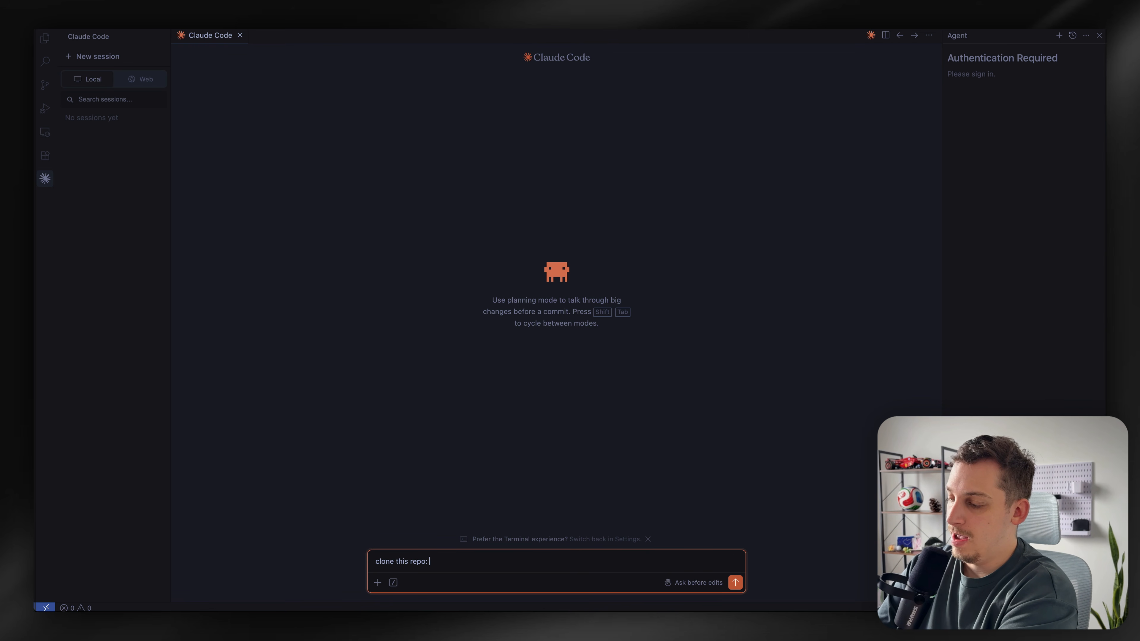
{"action": "key", "text": "super+v"}
{"action": "key", "text": "Return"}
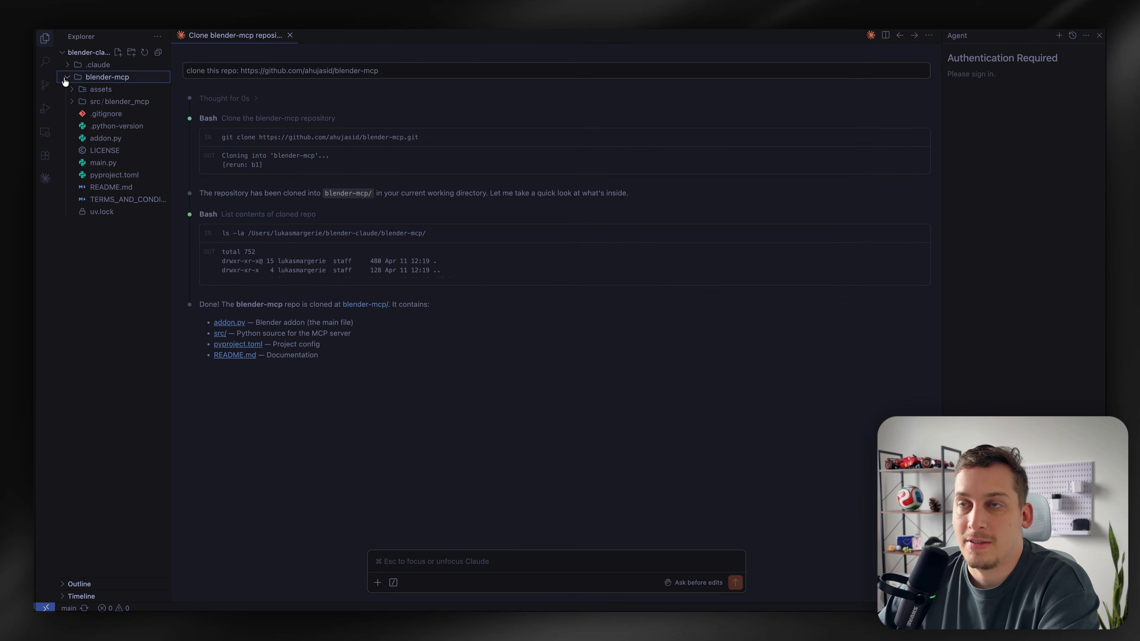
Save the default Blender scene as model.blend in the blender-claude project folder
{"action": "left_click", "coordinate": [65, 80]}
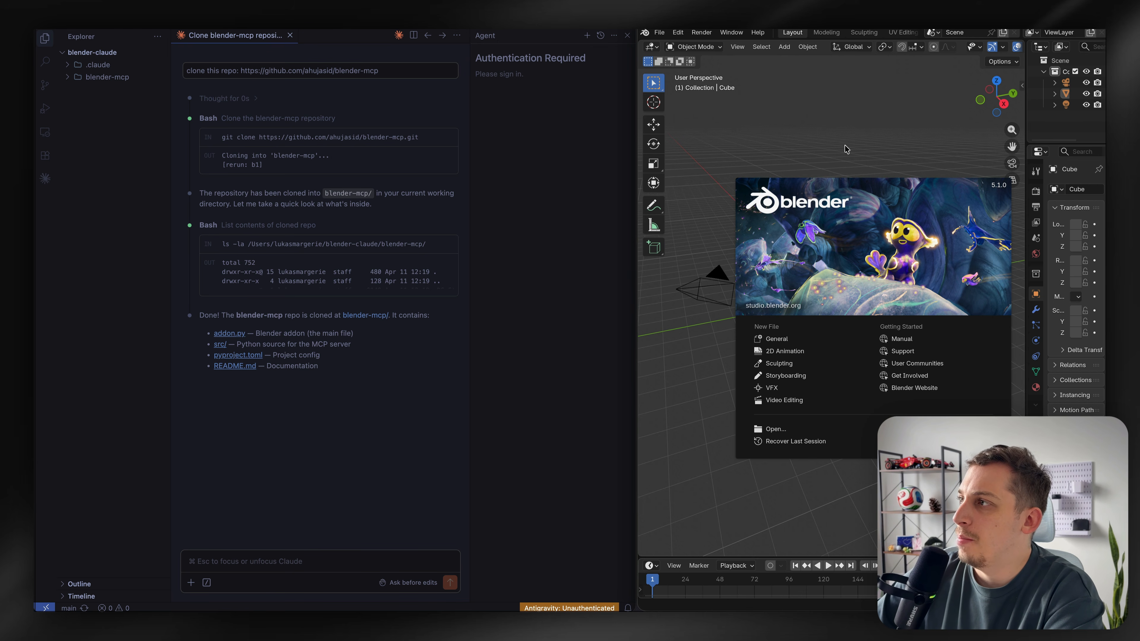
{"action": "left_click", "coordinate": [778, 160]}
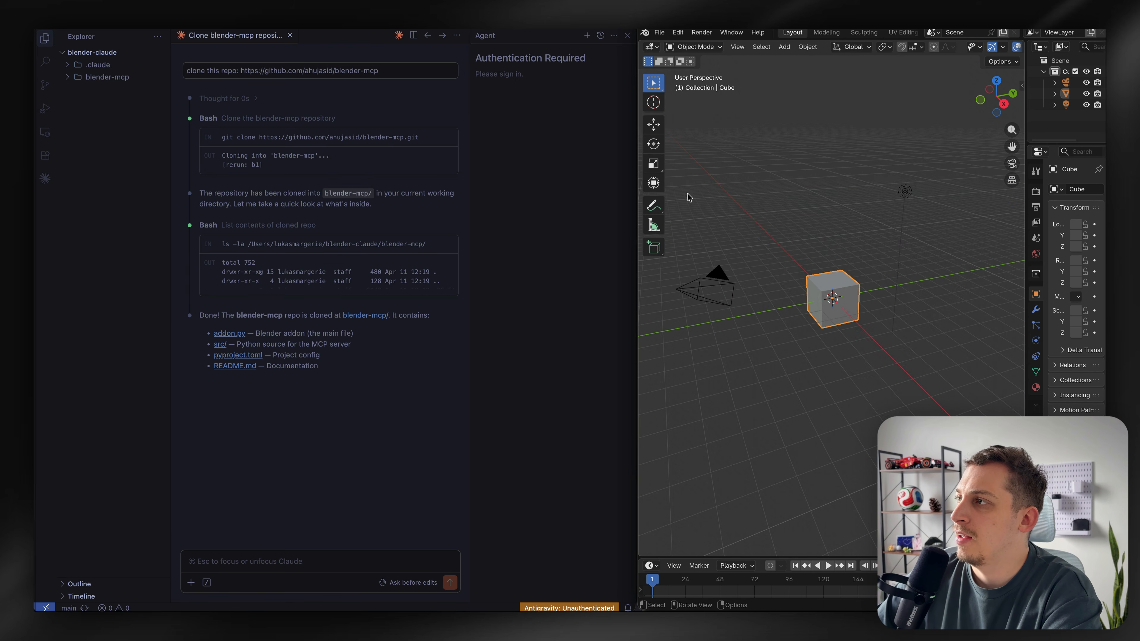
{"action": "scroll", "coordinate": [806, 283], "scroll_direction": "right", "scroll_amount": 10}
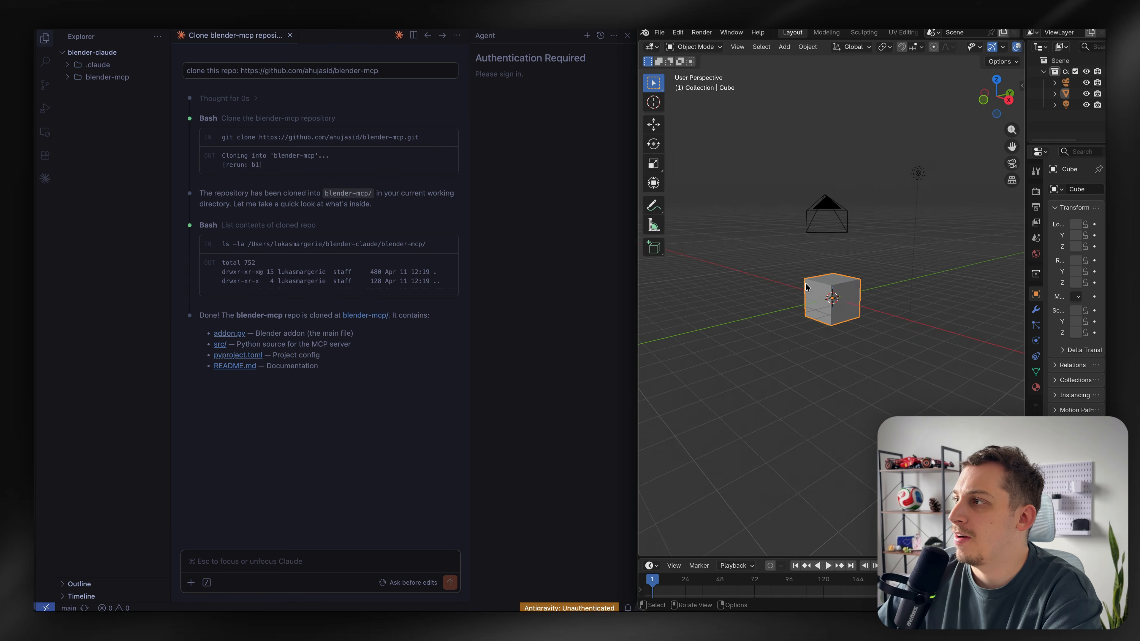
{"action": "scroll", "coordinate": [805, 284], "scroll_direction": "up", "scroll_amount": 5}
{"action": "scroll", "coordinate": [806, 284], "scroll_direction": "down", "scroll_amount": 5}
{"action": "scroll", "coordinate": [805, 284], "scroll_direction": "right", "scroll_amount": 8}
{"action": "scroll", "coordinate": [806, 284], "scroll_direction": "up", "scroll_amount": 5}
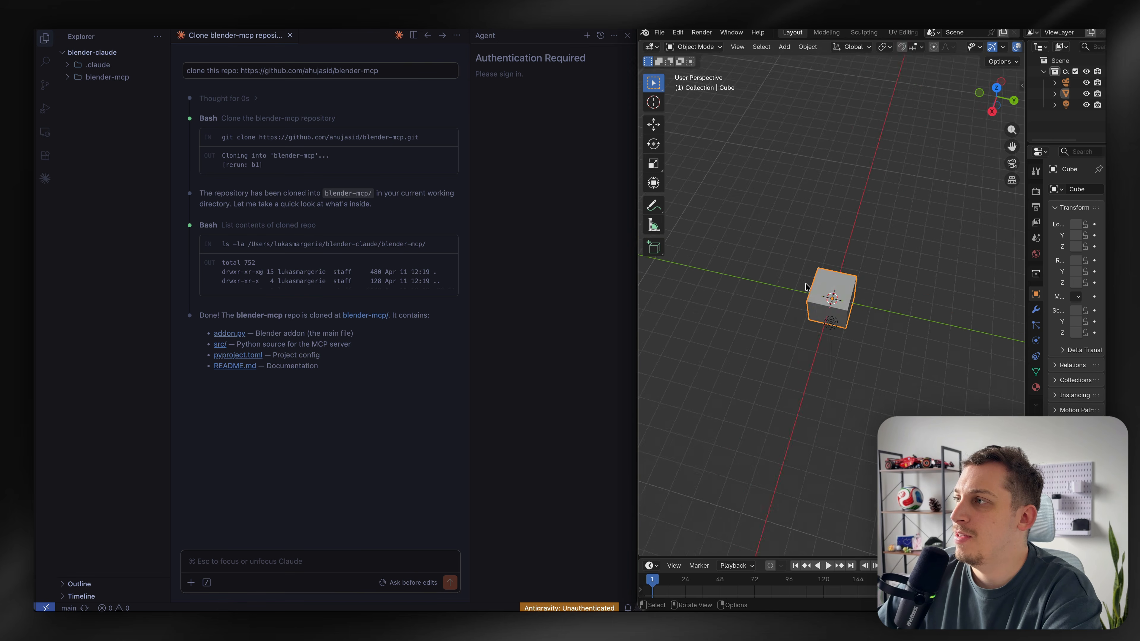
{"action": "scroll", "coordinate": [806, 283], "scroll_direction": "down", "scroll_amount": 5}
{"action": "scroll", "coordinate": [806, 283], "scroll_direction": "left", "scroll_amount": 10}
{"action": "scroll", "coordinate": [805, 287], "scroll_direction": "right", "scroll_amount": 20}
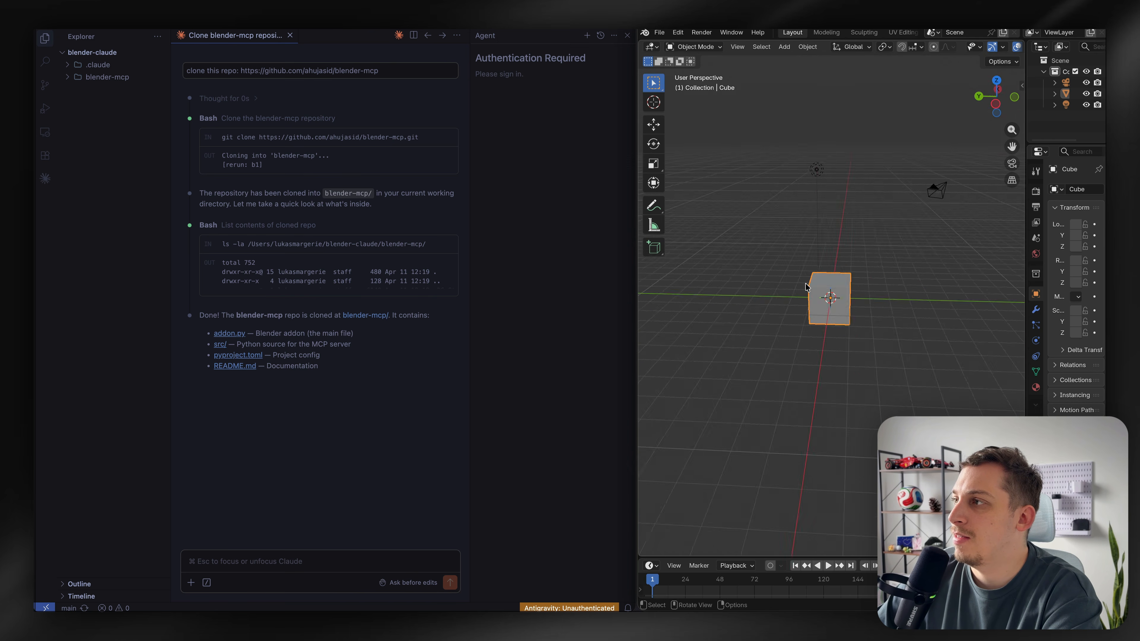
{"action": "scroll", "coordinate": [806, 287], "scroll_direction": "up", "scroll_amount": 4}
{"action": "scroll", "coordinate": [805, 287], "scroll_direction": "right", "scroll_amount": 10}
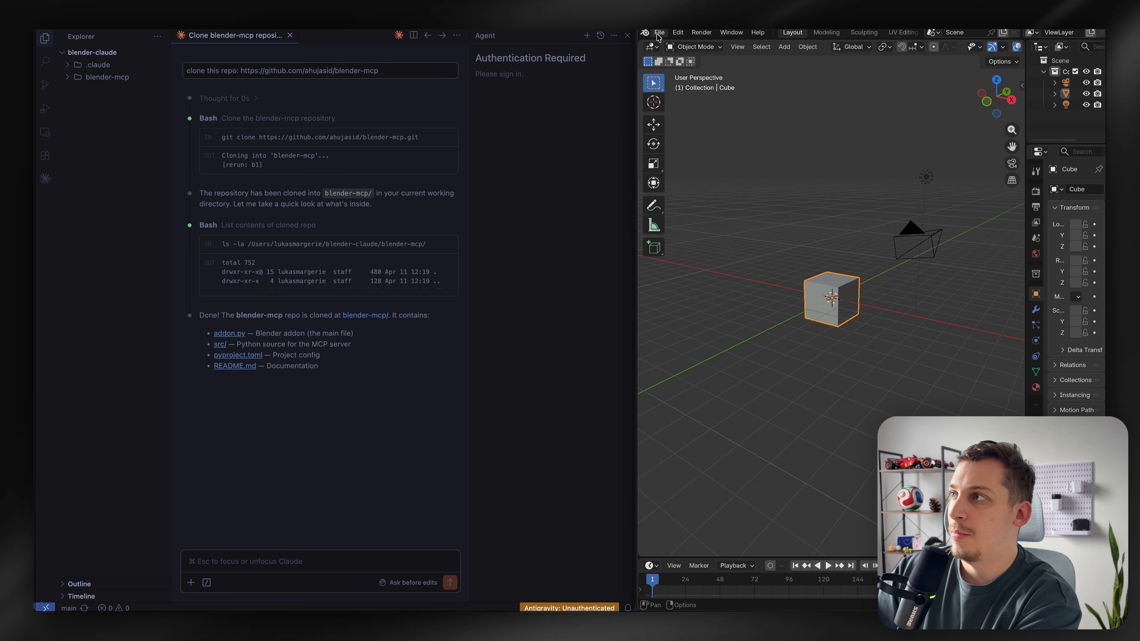
{"action": "left_click", "coordinate": [658, 33]}
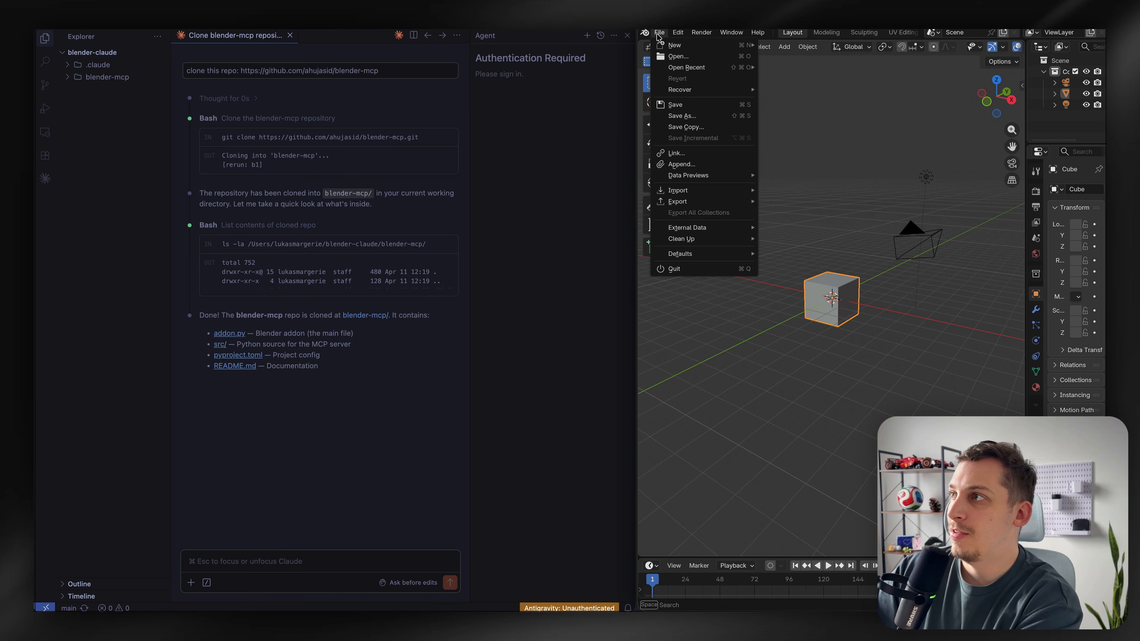
{"action": "left_click", "coordinate": [686, 116]}
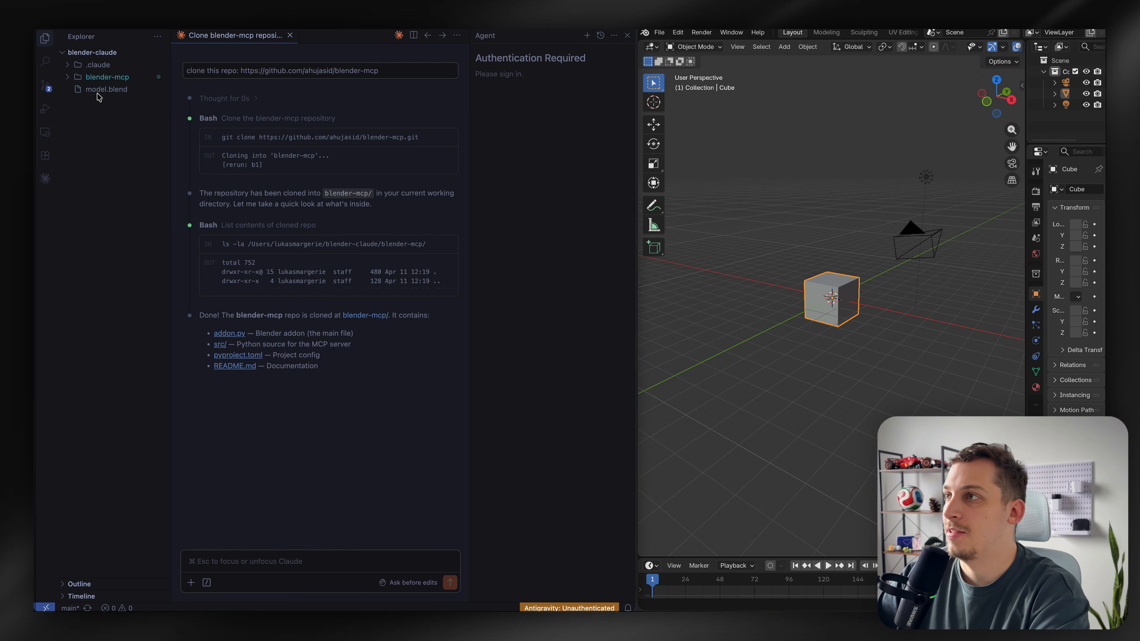
Ask Claude Code: can you delete the cube in my model.blend project?
{"action": "type", "text": "can you delete the cube in my model.blend project?"}
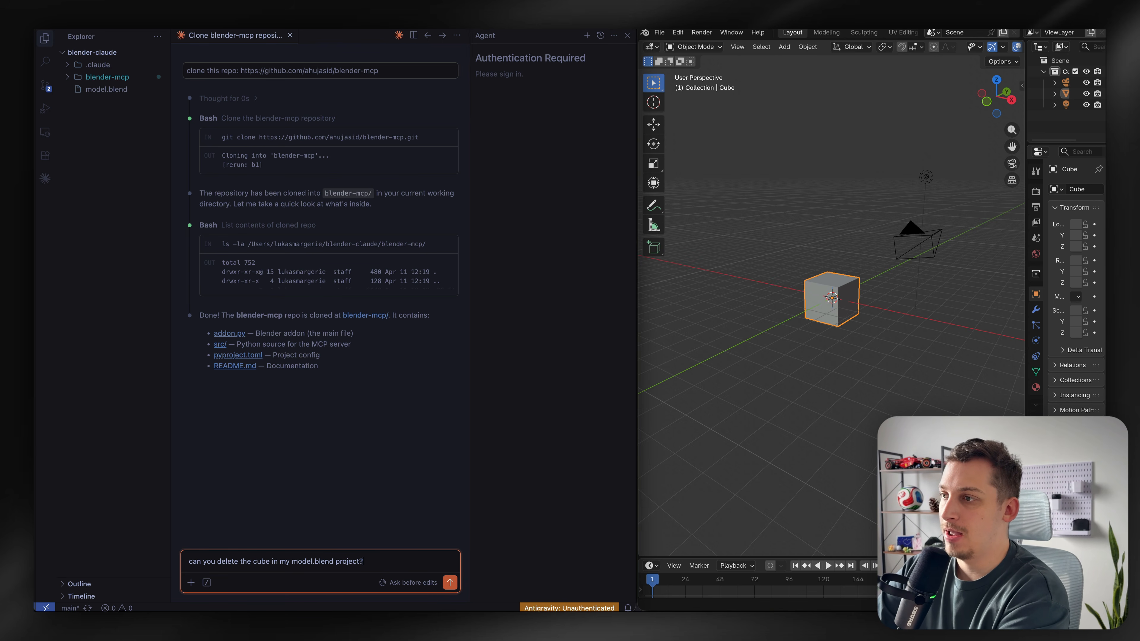
{"action": "key", "text": "Return"}
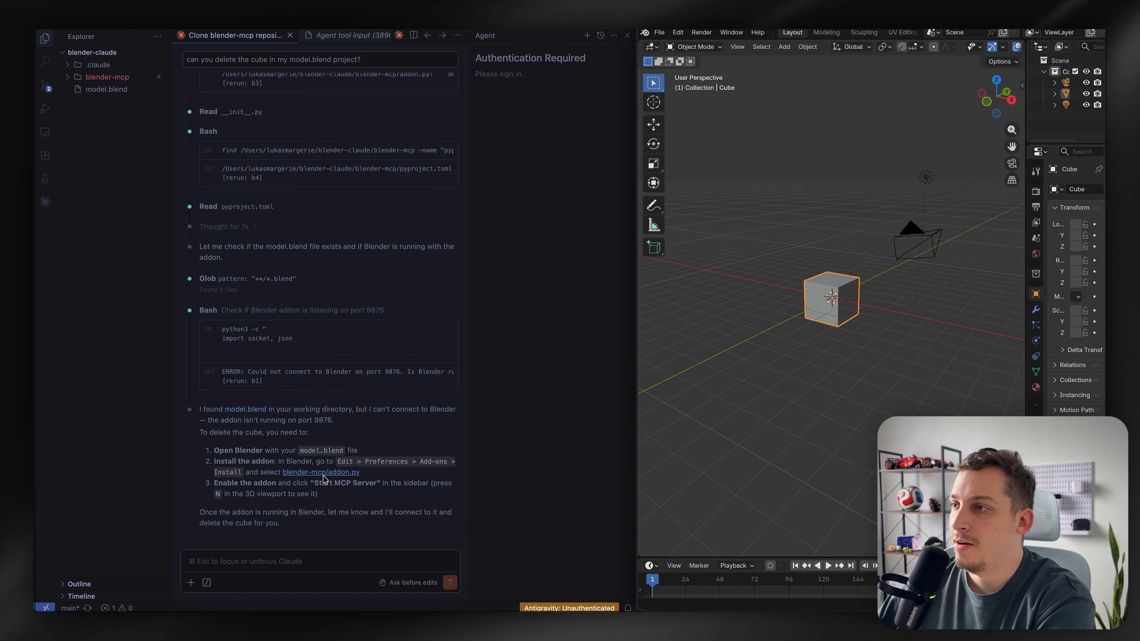
Check the Blender MCP add-on in Preferences and open the BlenderMCP tab in the viewport sidebar
{"action": "left_click", "coordinate": [680, 35]}
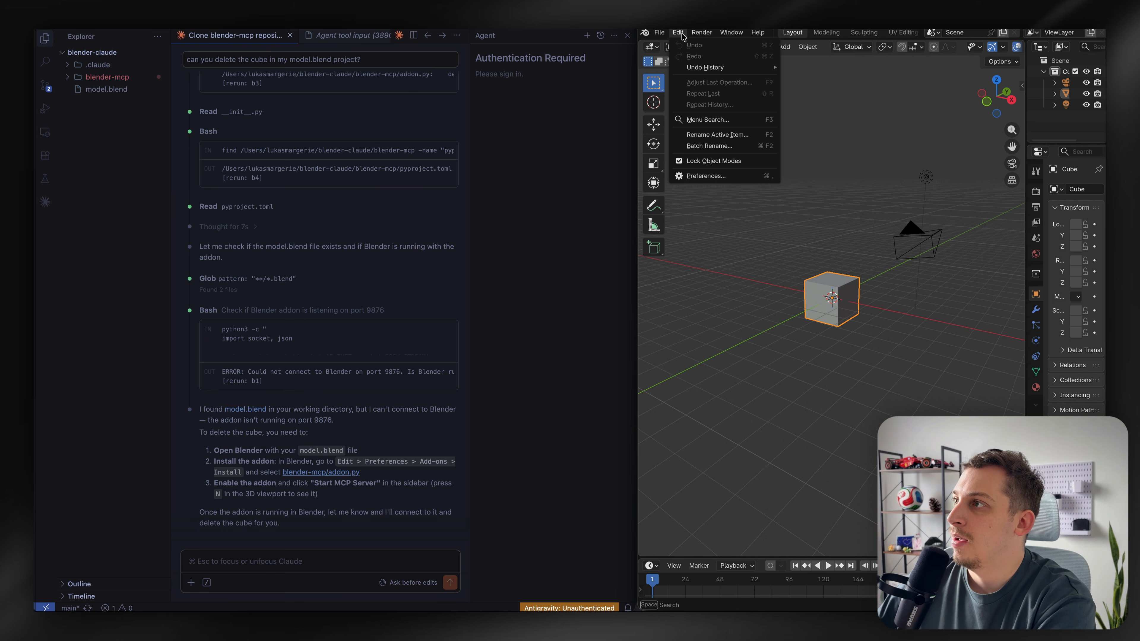
{"action": "left_click", "coordinate": [717, 175]}
{"action": "left_click", "coordinate": [630, 279]}
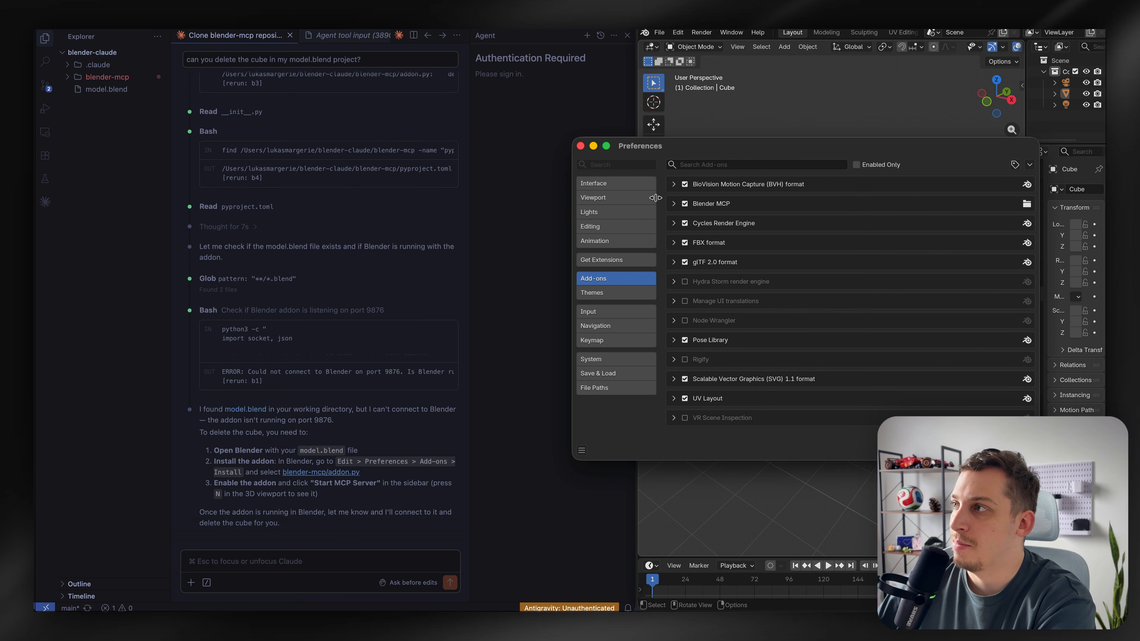
{"action": "left_click", "coordinate": [580, 146]}
{"action": "left_click", "coordinate": [951, 196]}
{"action": "key", "text": "n"}
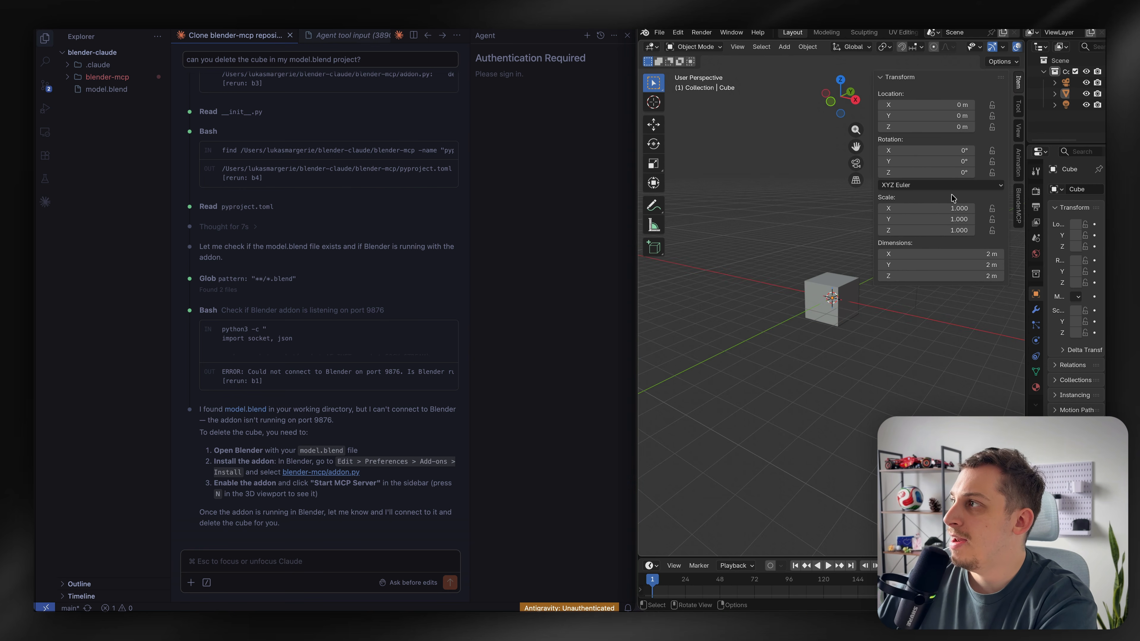
{"action": "left_click", "coordinate": [1018, 214]}
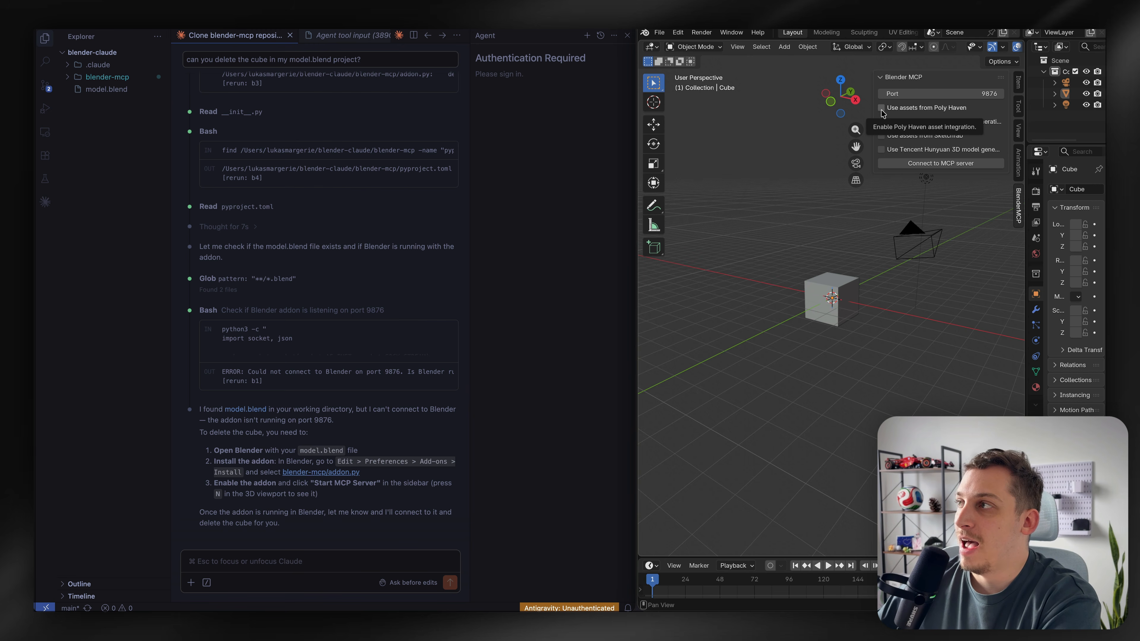
Enable Sketchfab assets and paste the Sketchfab API key from the account settings into the API Key field
{"action": "left_click", "coordinate": [882, 136]}
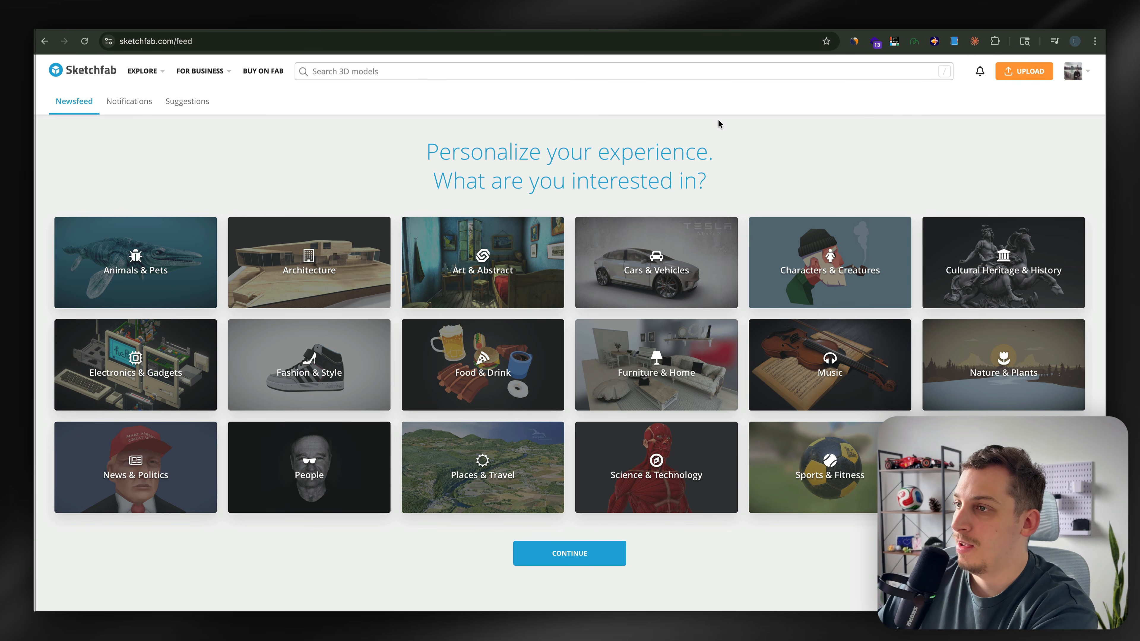
{"action": "mouse_move", "coordinate": [1073, 71]}
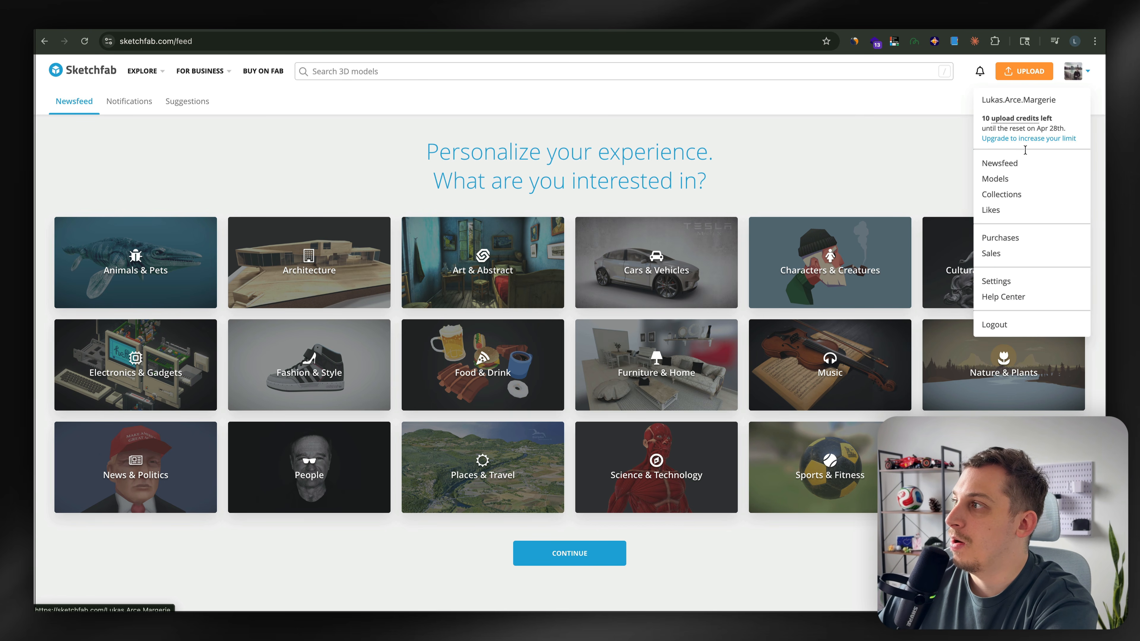
{"action": "left_click", "coordinate": [996, 281]}
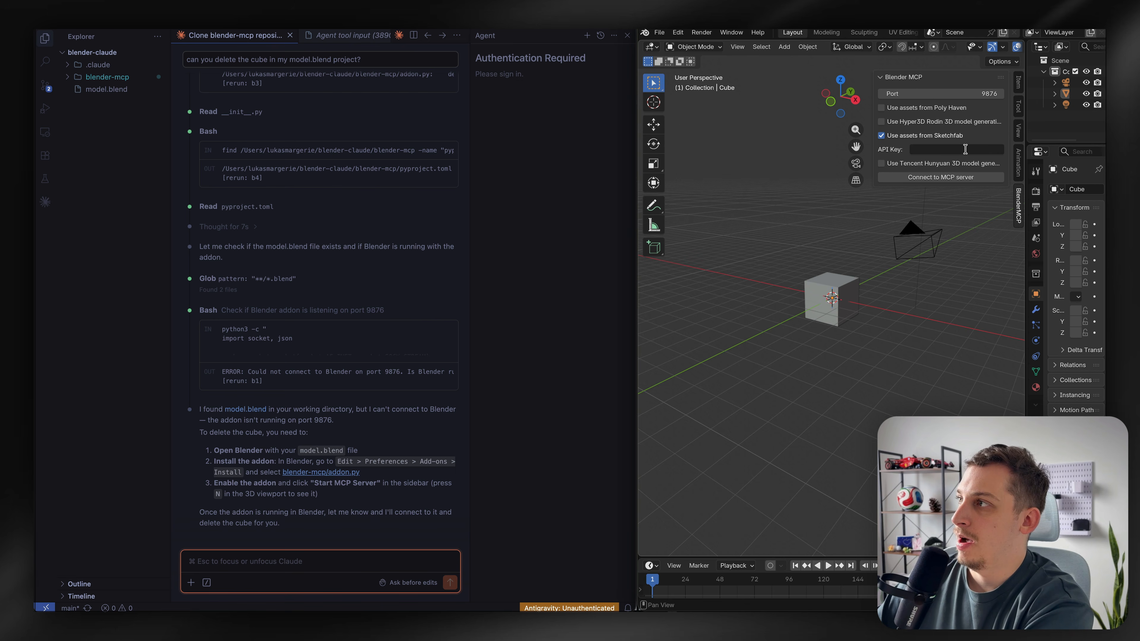
{"action": "left_click", "coordinate": [964, 149]}
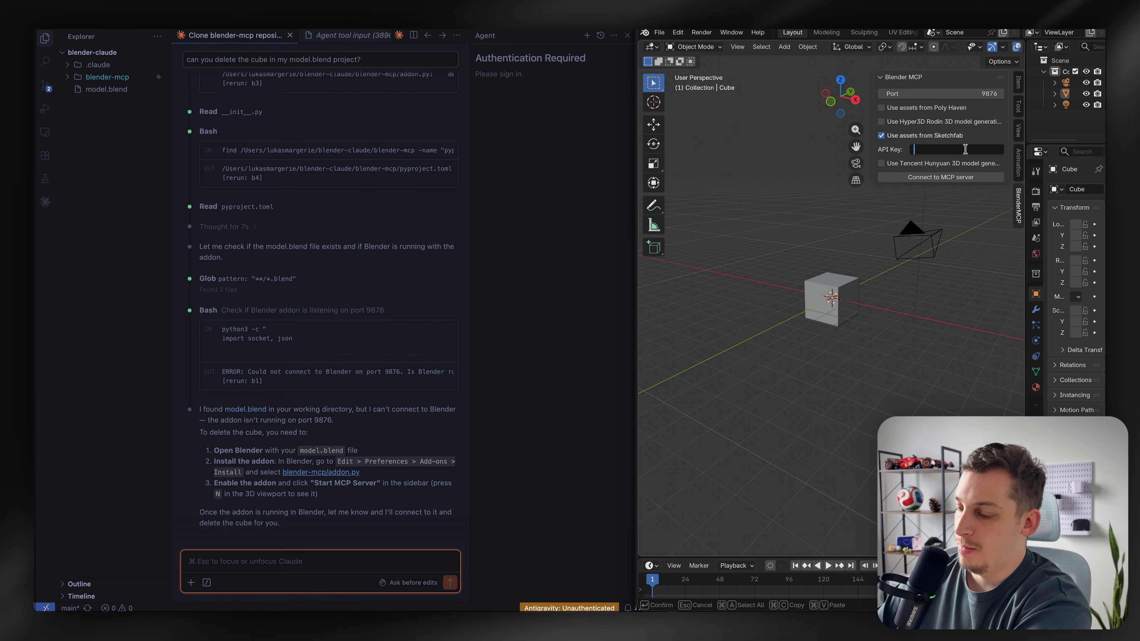
{"action": "key", "text": "super+v"}
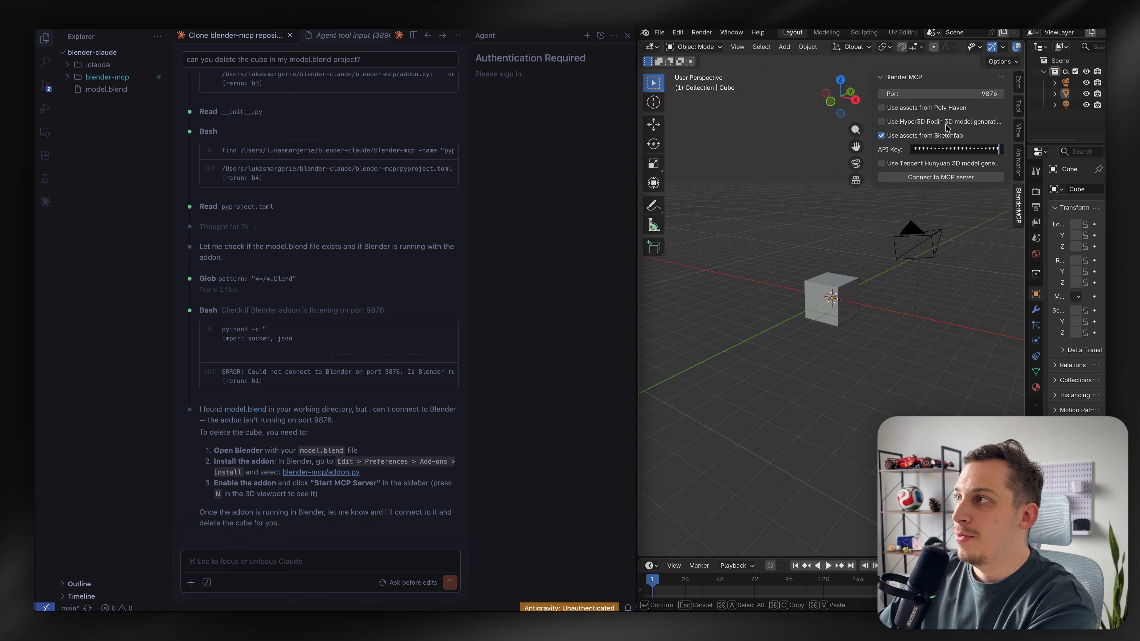
Toggle the Hyper3D Rodin 3D model generation option in the BlenderMCP panel
{"action": "left_click", "coordinate": [880, 122]}
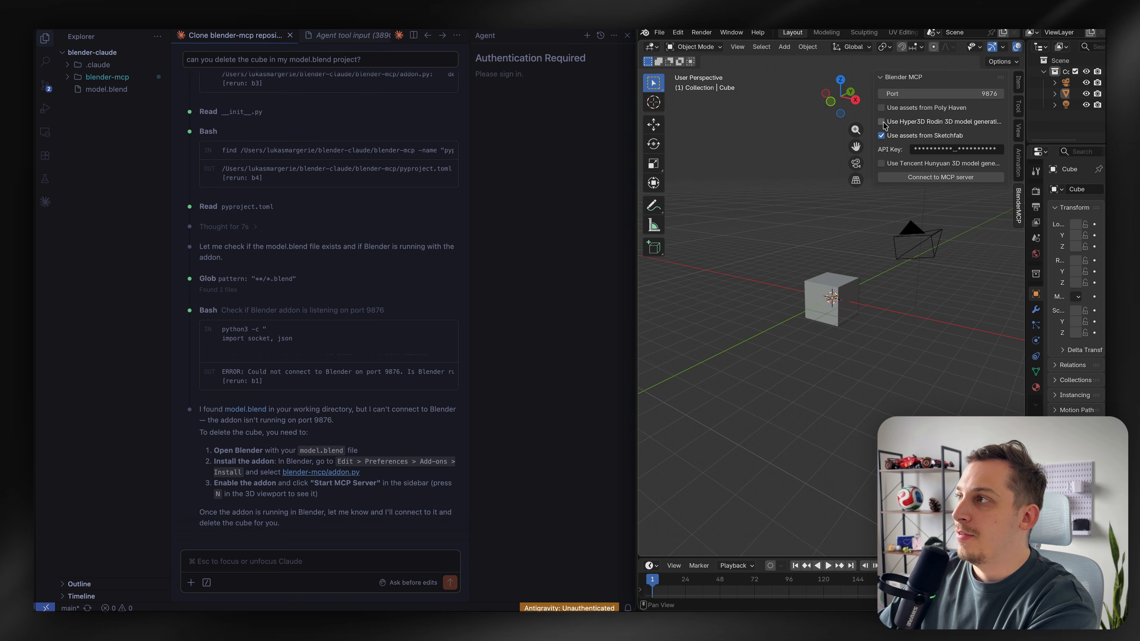
{"action": "left_click", "coordinate": [880, 122]}
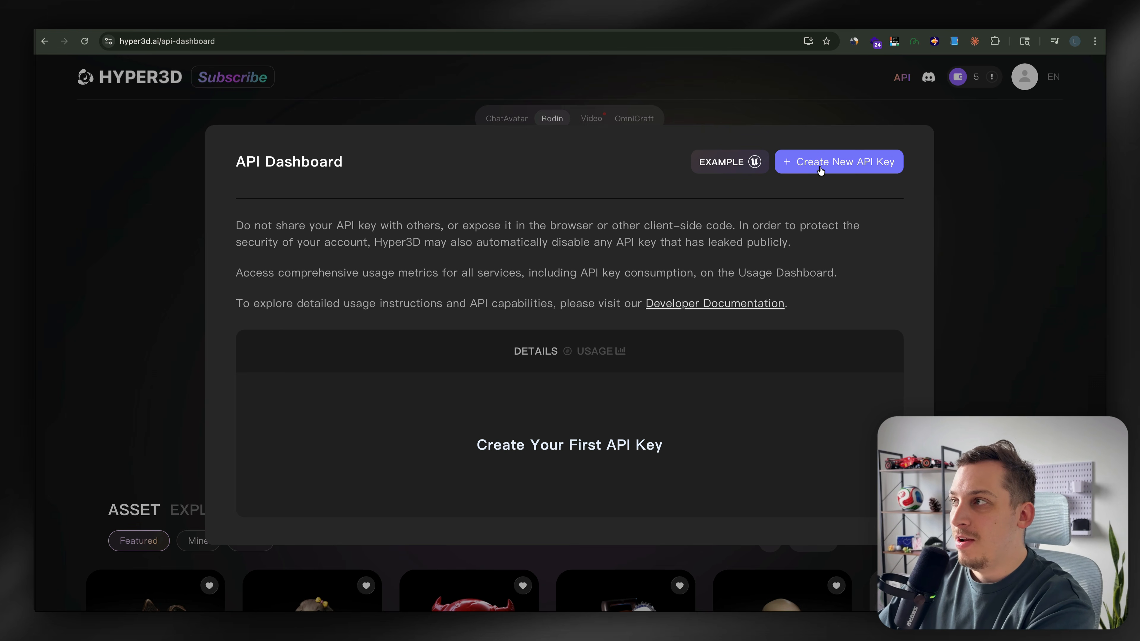
Try to create a new API key on the Hyper3D API dashboard
{"action": "left_click", "coordinate": [822, 171]}
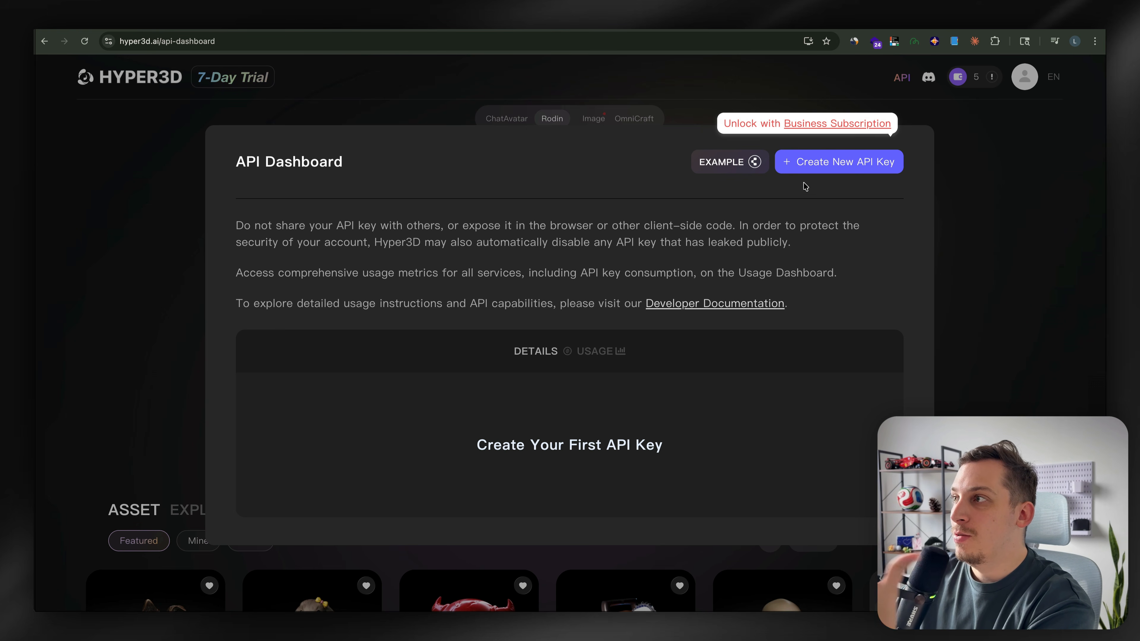
{"action": "left_click", "coordinate": [802, 123]}
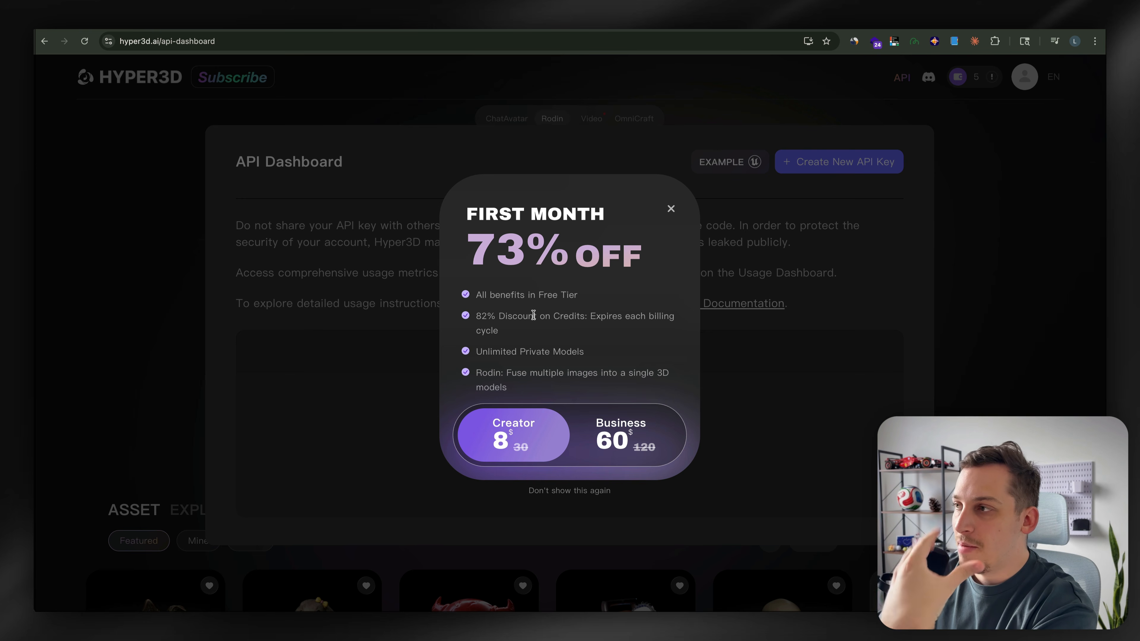
{"action": "mouse_move", "coordinate": [619, 432]}
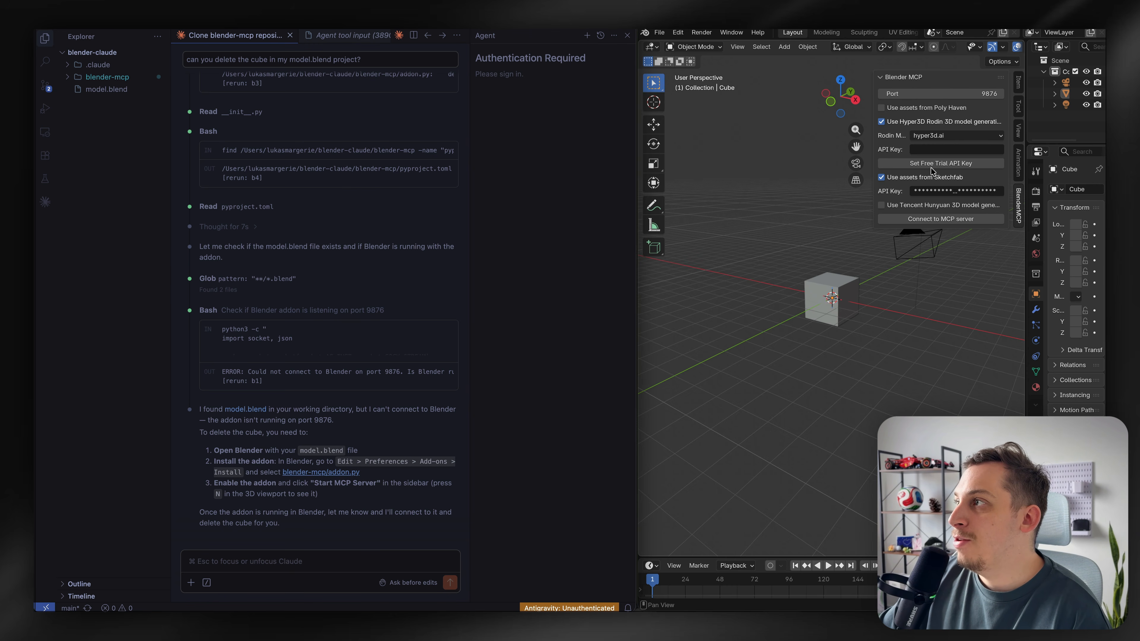
Use the free trial API key for Hyper3D Rodin and connect the add-on to the MCP server
{"action": "left_click", "coordinate": [931, 164]}
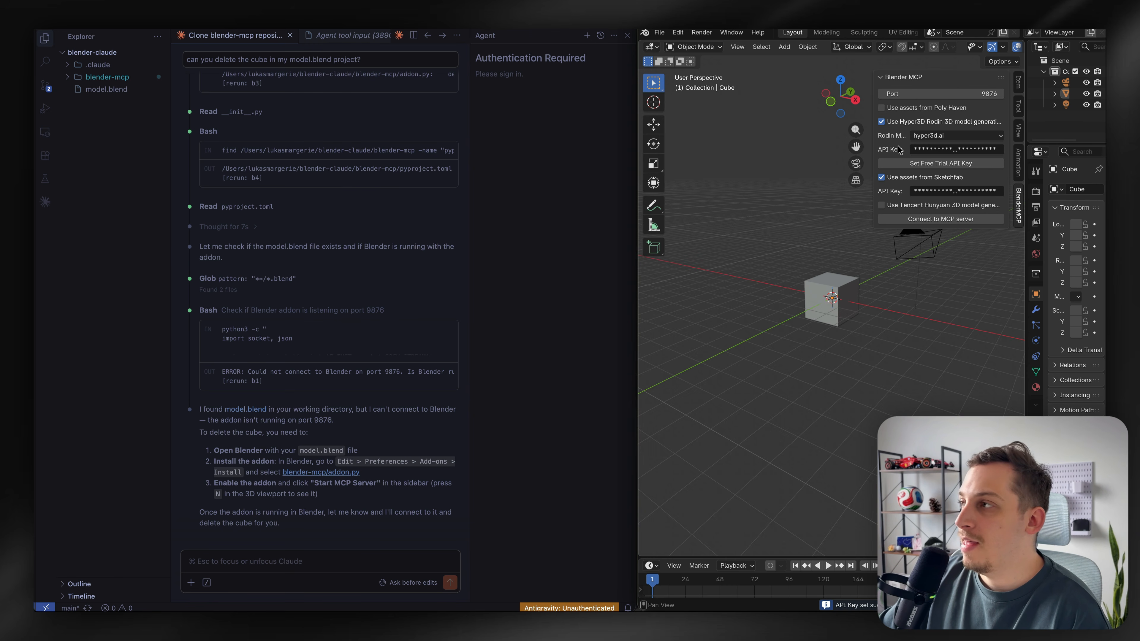
{"action": "left_click", "coordinate": [915, 220]}
Reply ready to Claude Code, then ask it to add a tree in the center
{"action": "left_click", "coordinate": [237, 562]}
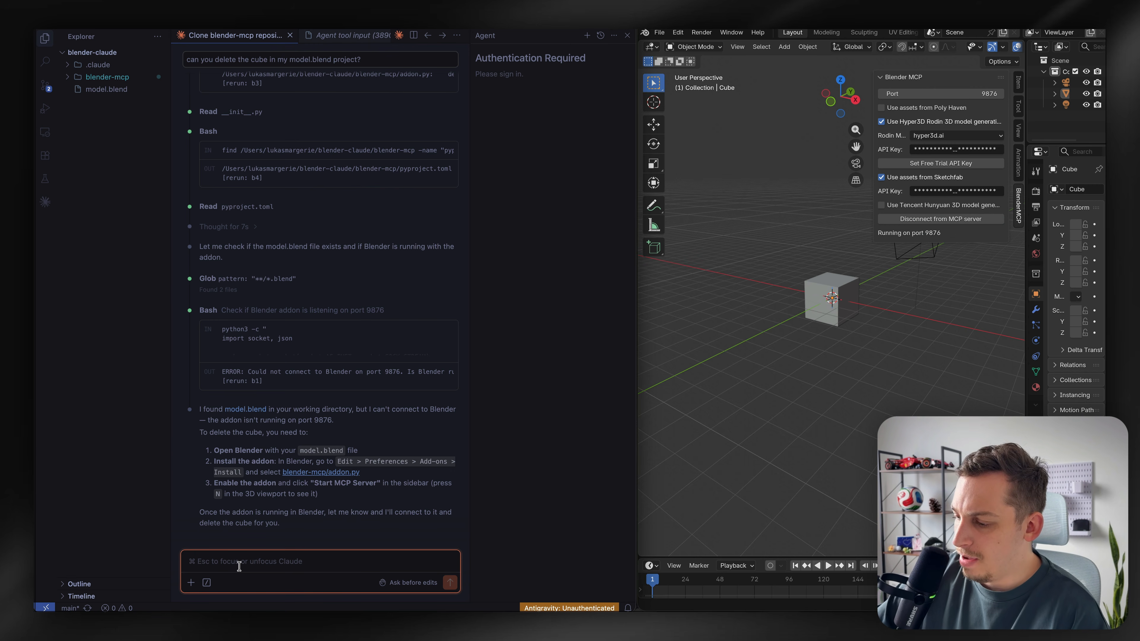
{"action": "type", "text": "r"}
{"action": "type", "text": "eady"}
{"action": "key", "text": "Return"}
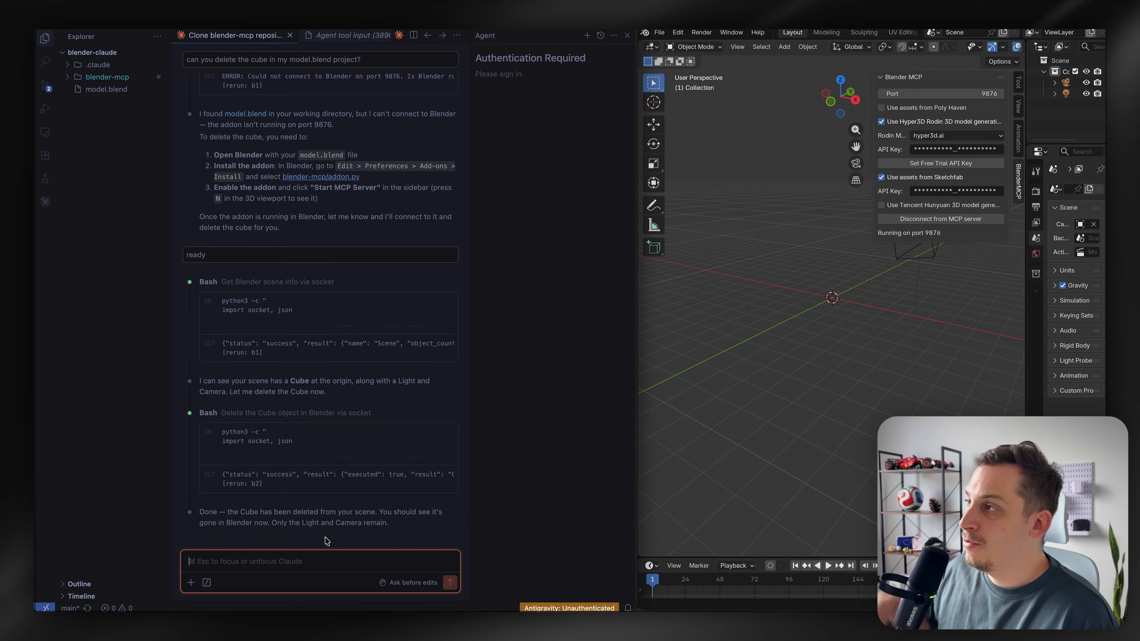
{"action": "type", "text": "add a tree in the center"}
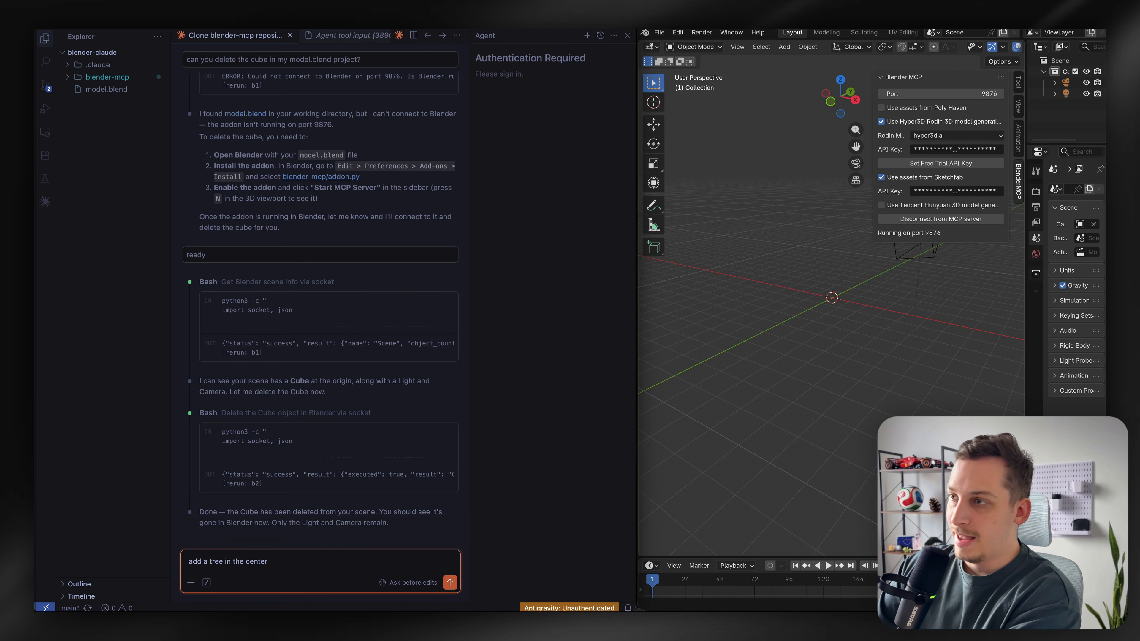
{"action": "key", "text": "Return"}
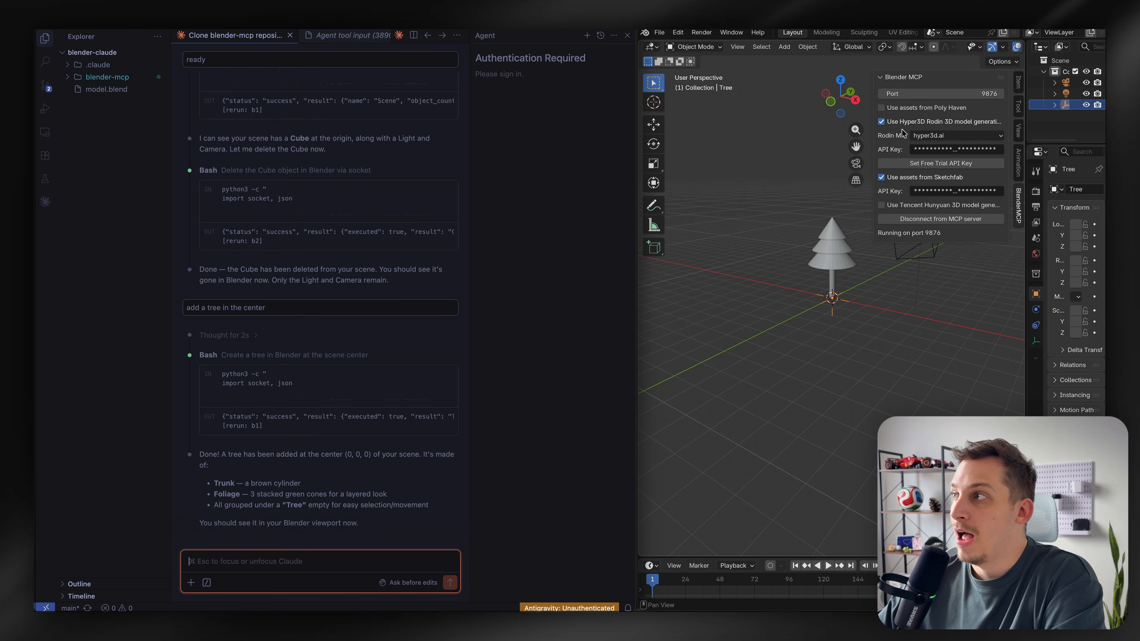
Ask Claude Code to replace the tree with a tree from hyper 3d rodin, and confirm the Rodin prompt a plastic palm tree
{"action": "type", "text": "re"}
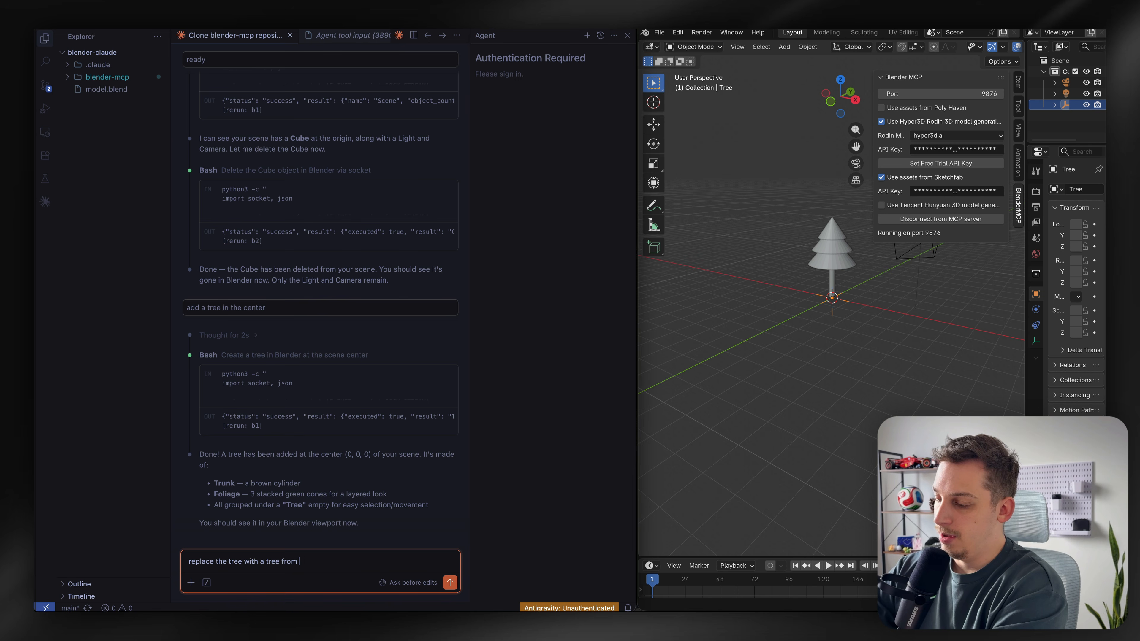
{"action": "type", "text": "d rodin"}
{"action": "key", "text": "Return"}
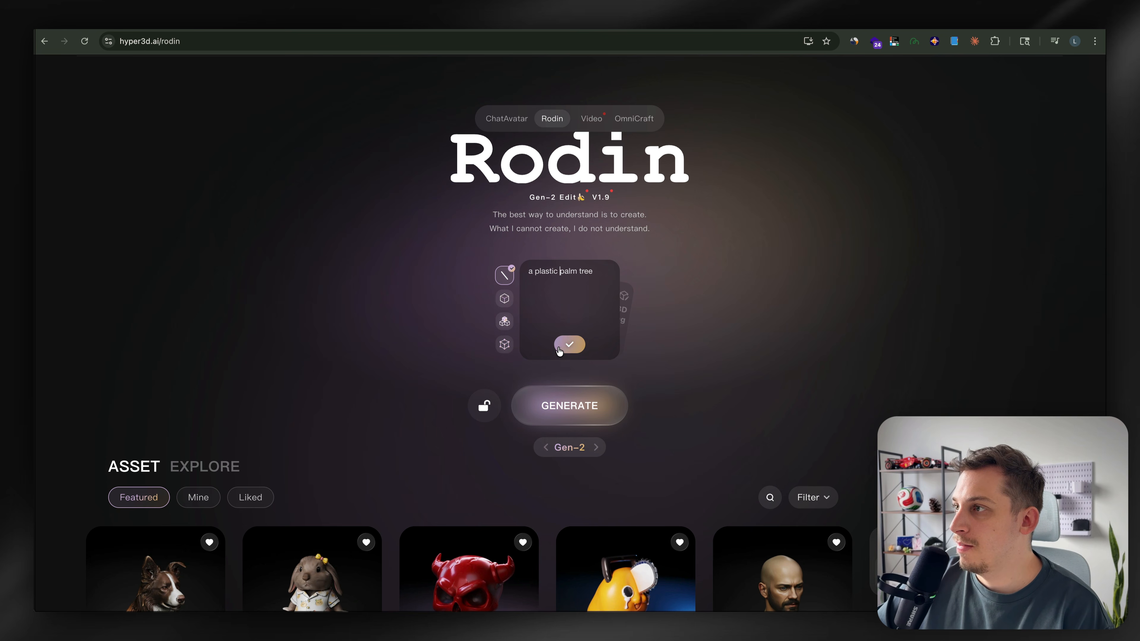
{"action": "left_click", "coordinate": [570, 351]}
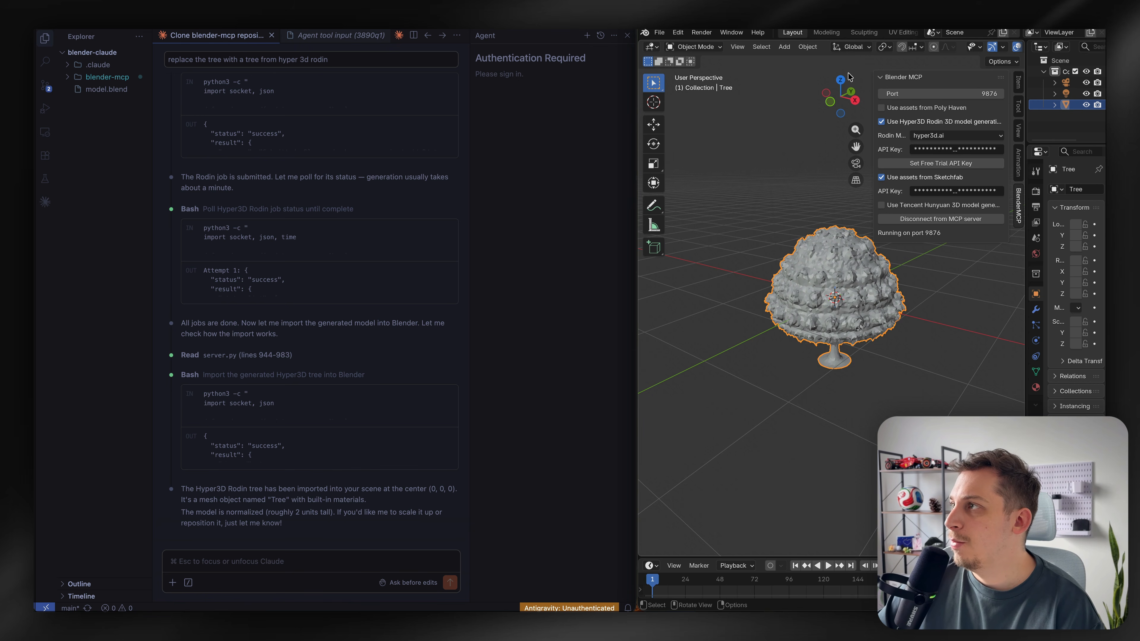
Examine the imported Rodin tree up close in the viewport
{"action": "middle_click_drag", "start_coordinate": [795, 383], "coordinate": [795, 383]}
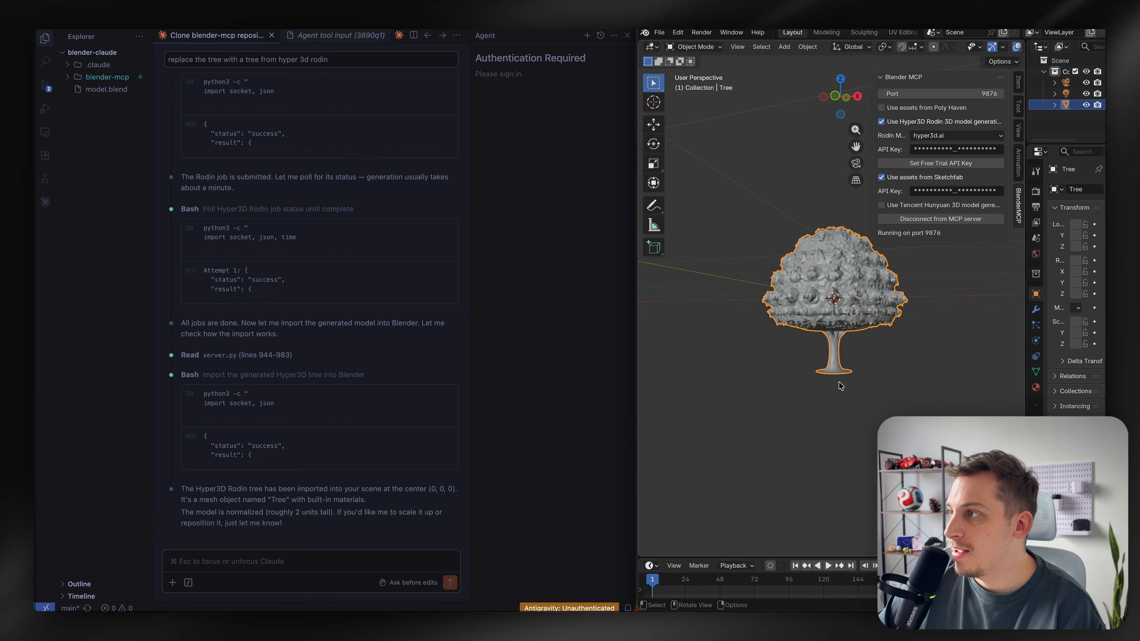
{"action": "scroll", "coordinate": [842, 382], "scroll_direction": "up", "scroll_amount": 2}
{"action": "scroll", "coordinate": [841, 370], "scroll_direction": "up", "scroll_amount": 3}
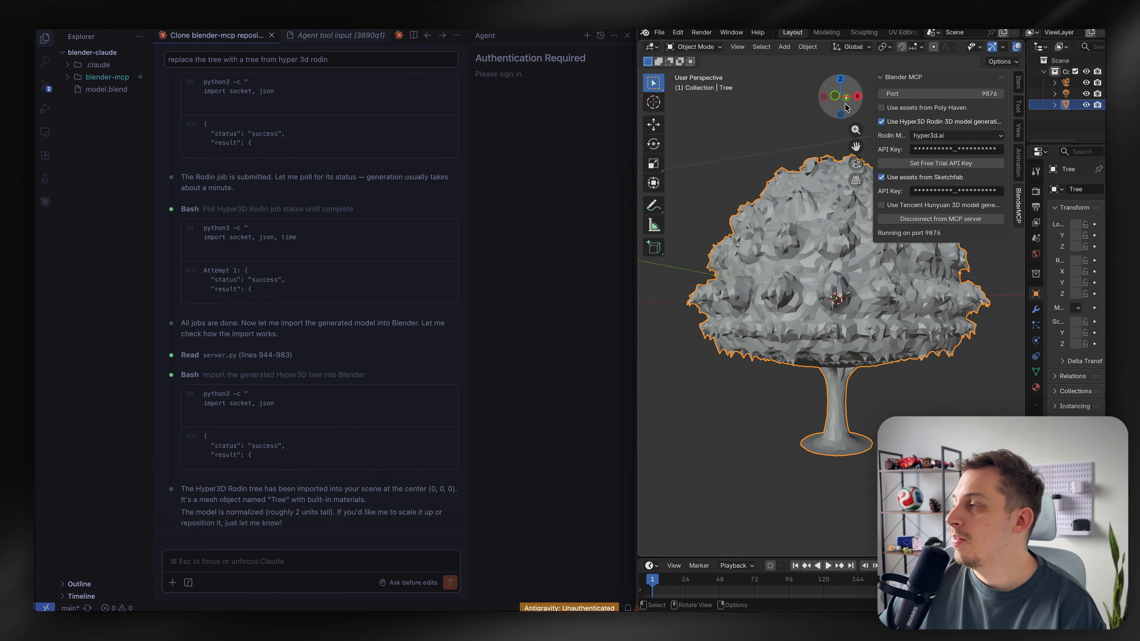
{"action": "left_click_drag", "start_coordinate": [848, 107], "coordinate": [823, 144]}
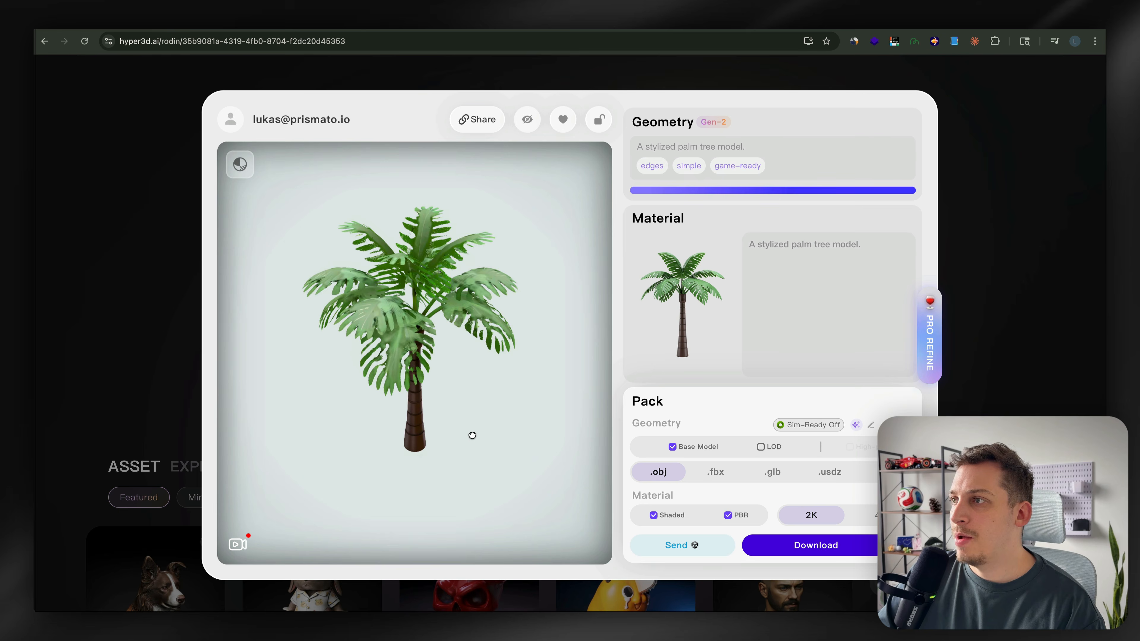
Send the generated stylized palm tree from the Rodin result page to Sketchfab
{"action": "left_click_drag", "start_coordinate": [472, 435], "coordinate": [432, 315]}
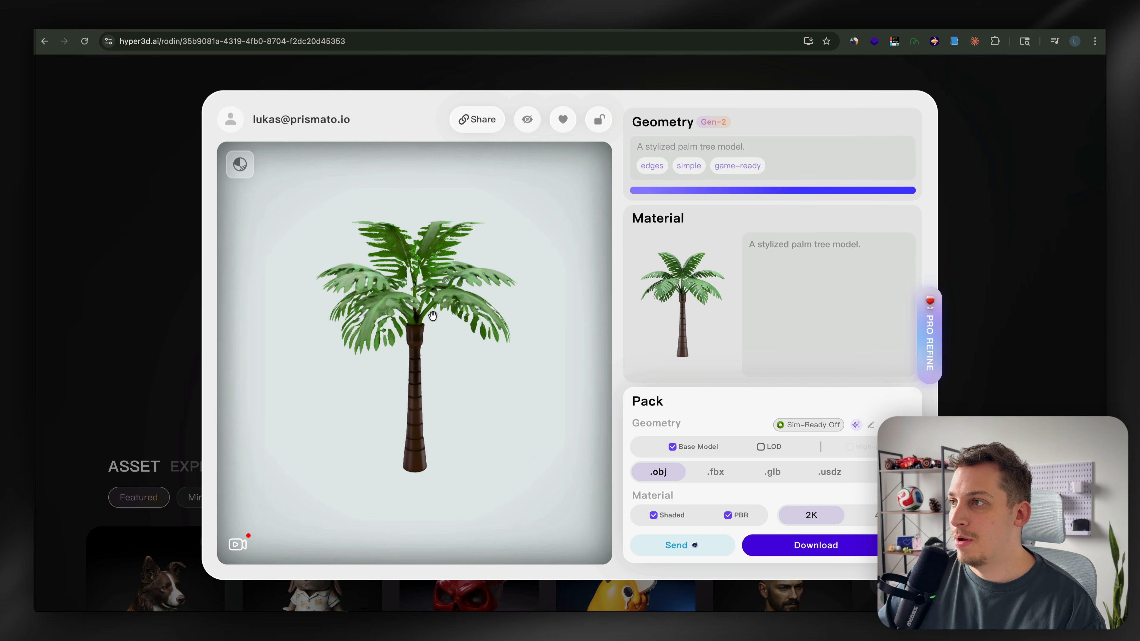
{"action": "scroll", "coordinate": [378, 370], "scroll_direction": "up", "scroll_amount": 5}
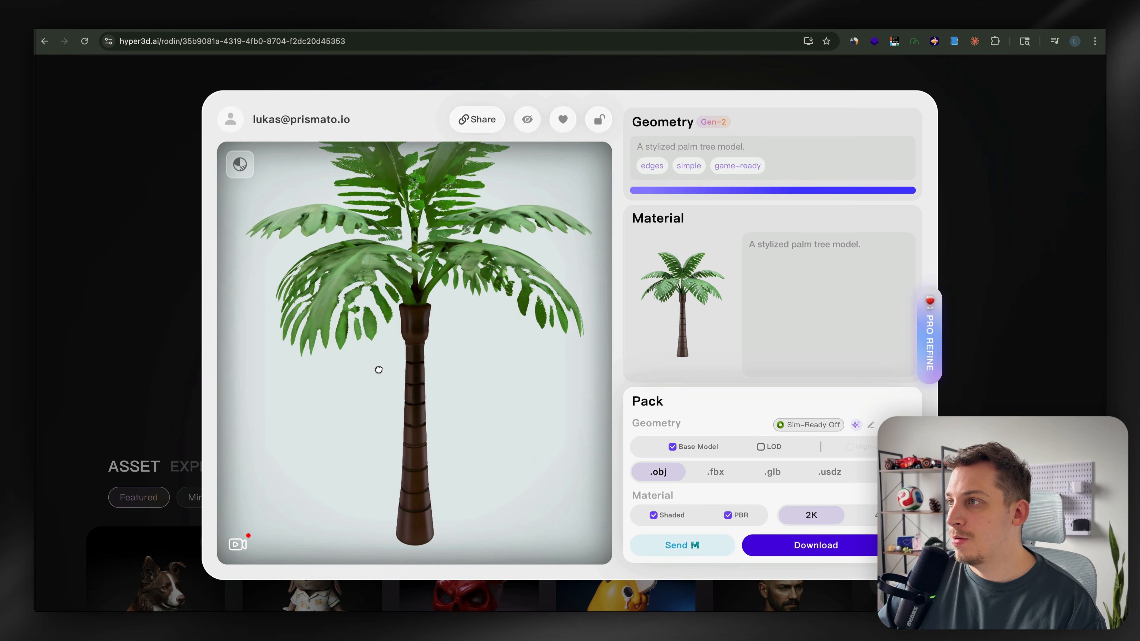
{"action": "left_click", "coordinate": [678, 544]}
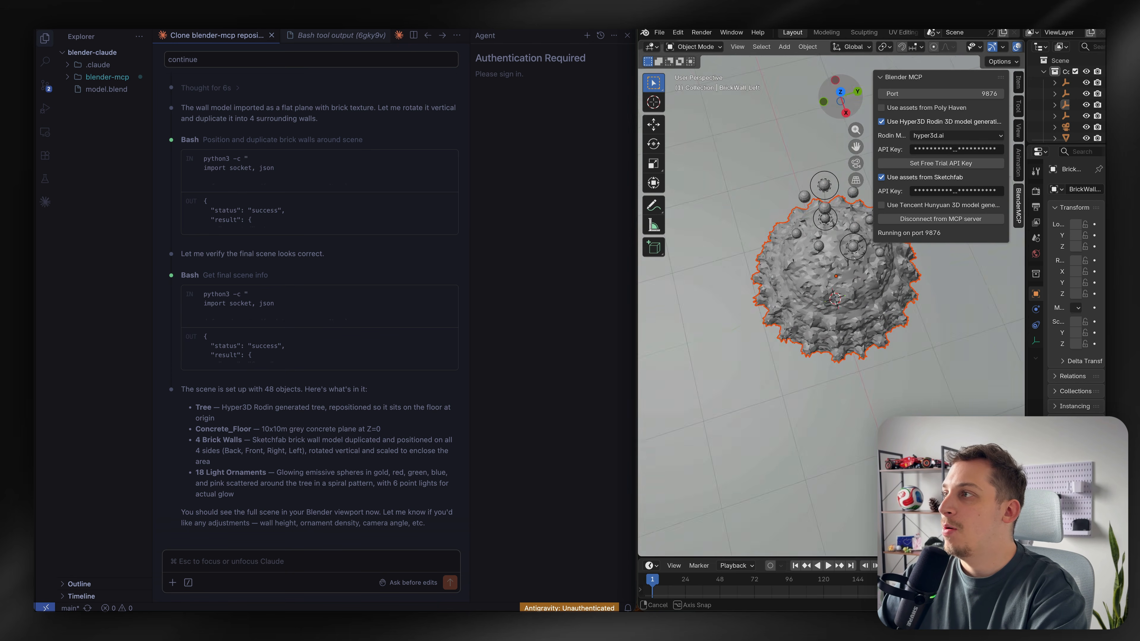
Examine the generated scene with walls, floor and ornaments around the tree in the viewport
{"action": "left_click_drag", "start_coordinate": [841, 96], "coordinate": [854, 38]}
{"action": "scroll", "coordinate": [769, 112], "scroll_direction": "down", "scroll_amount": 10}
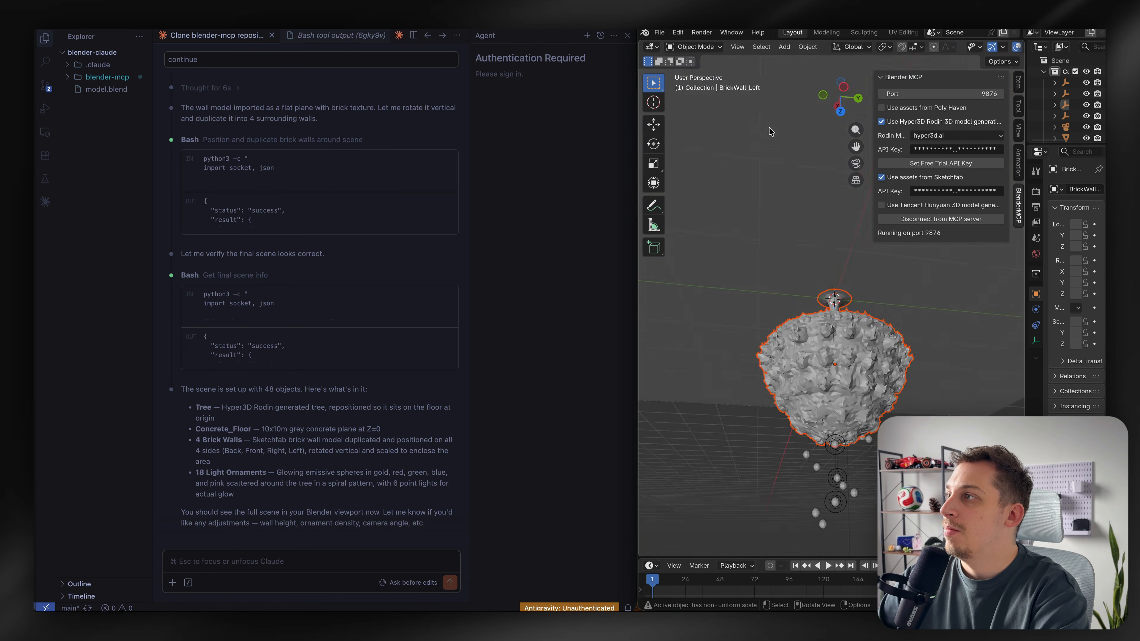
{"action": "scroll", "coordinate": [769, 128], "scroll_direction": "down", "scroll_amount": 10}
{"action": "scroll", "coordinate": [760, 221], "scroll_direction": "down", "scroll_amount": 5}
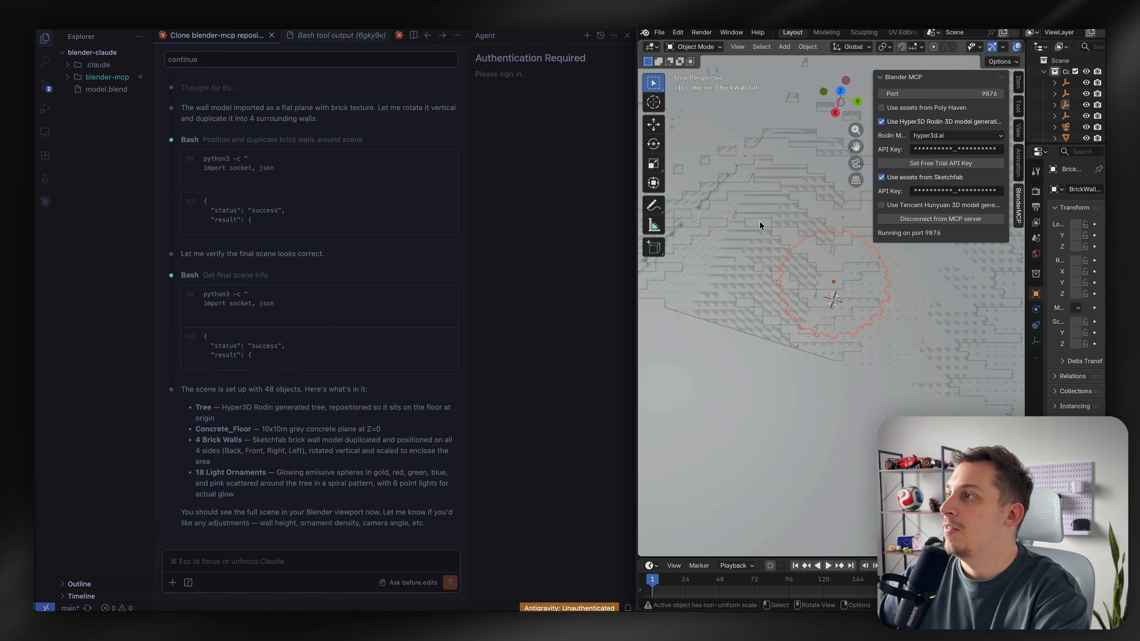
{"action": "scroll", "coordinate": [759, 220], "scroll_direction": "down", "scroll_amount": 8}
{"action": "left_click_drag", "start_coordinate": [840, 100], "coordinate": [829, 51]}
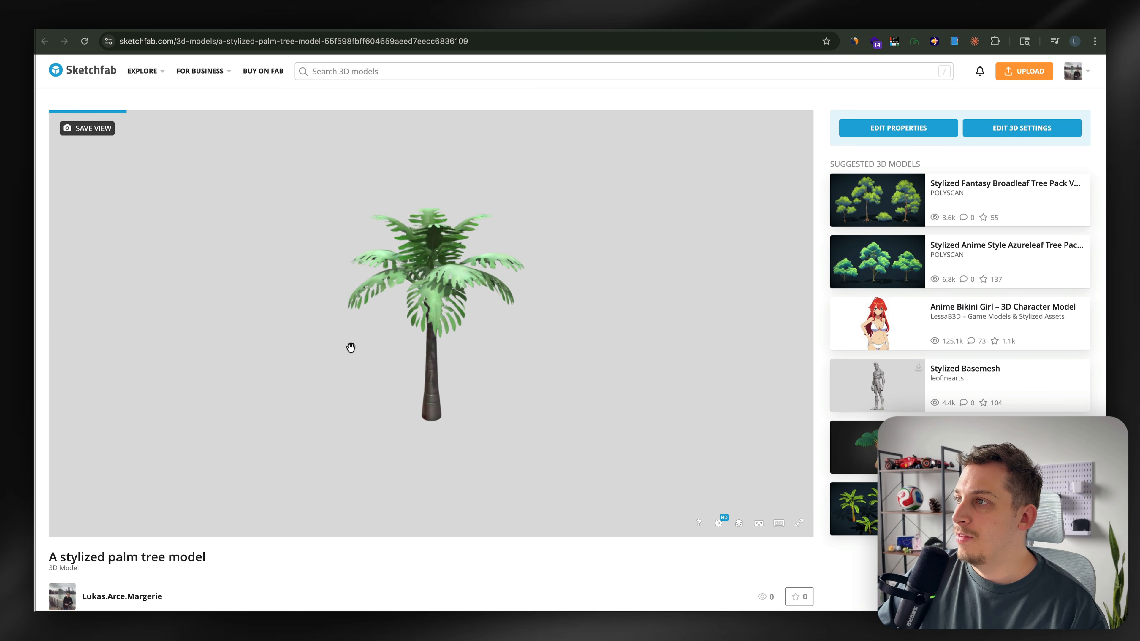
Copy the URL of the stylized palm tree model page on Sketchfab
{"action": "mouse_move", "coordinate": [470, 319]}
{"action": "left_mouse_down"}
{"action": "mouse_move", "coordinate": [337, 384]}
{"action": "mouse_move", "coordinate": [529, 406]}
{"action": "mouse_move", "coordinate": [487, 312]}
{"action": "mouse_move", "coordinate": [354, 354]}
{"action": "mouse_move", "coordinate": [415, 374]}
{"action": "mouse_move", "coordinate": [516, 354]}
{"action": "mouse_move", "coordinate": [659, 349]}
{"action": "mouse_move", "coordinate": [512, 368]}
{"action": "mouse_move", "coordinate": [259, 343]}
{"action": "mouse_move", "coordinate": [296, 318]}
{"action": "left_mouse_up"}
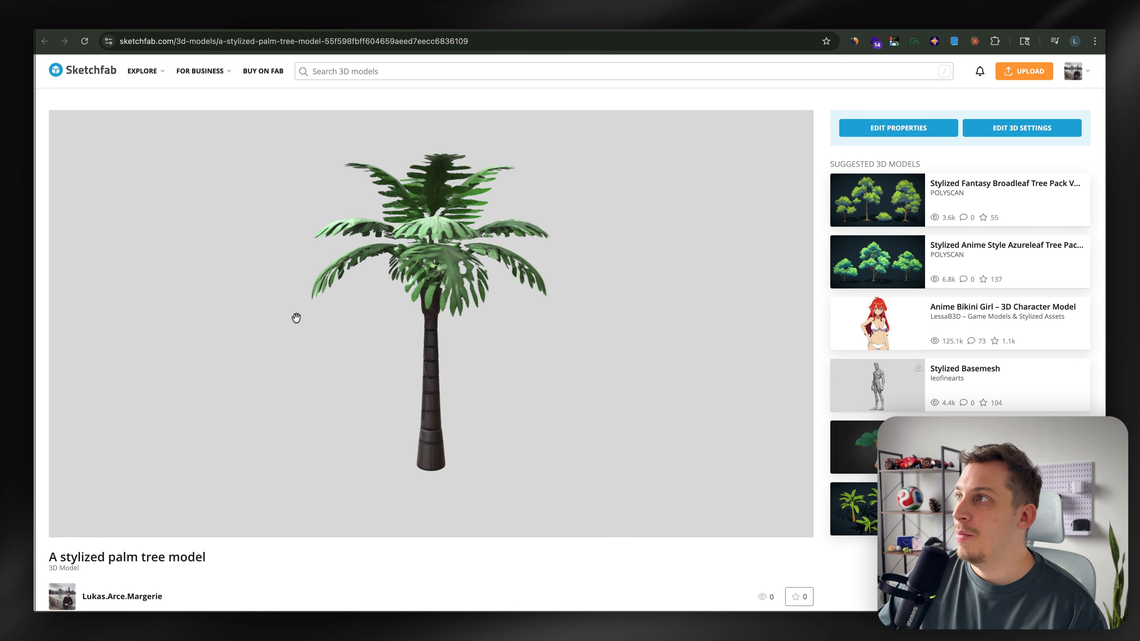
{"action": "left_click", "coordinate": [728, 38]}
{"action": "key", "text": "super+c"}
{"action": "right_click", "coordinate": [316, 44]}
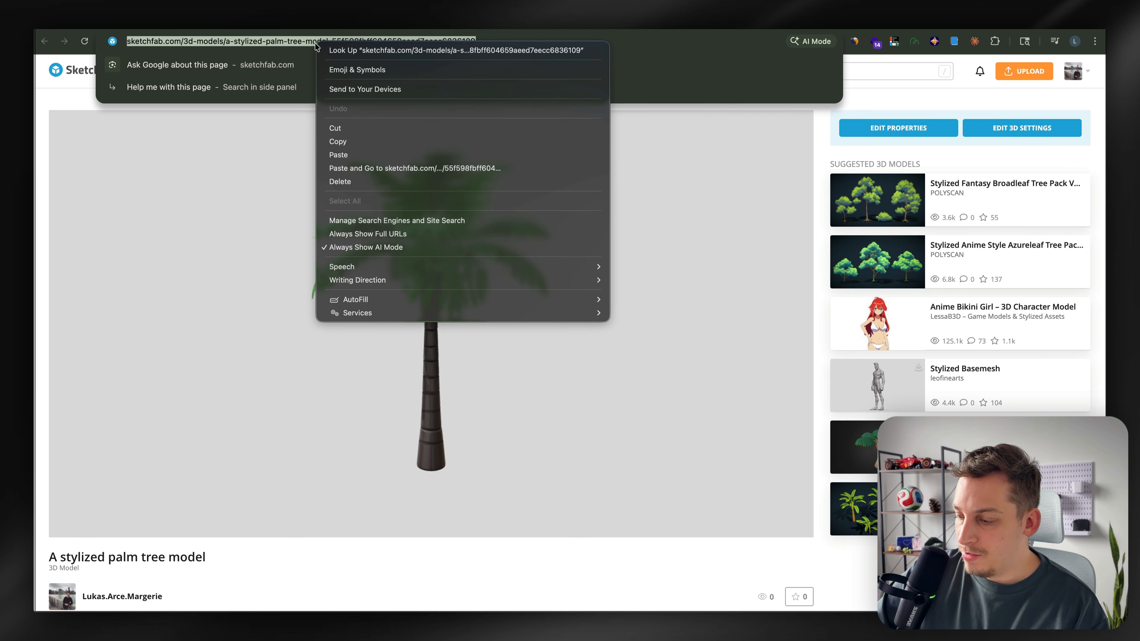
{"action": "key", "text": "Escape"}
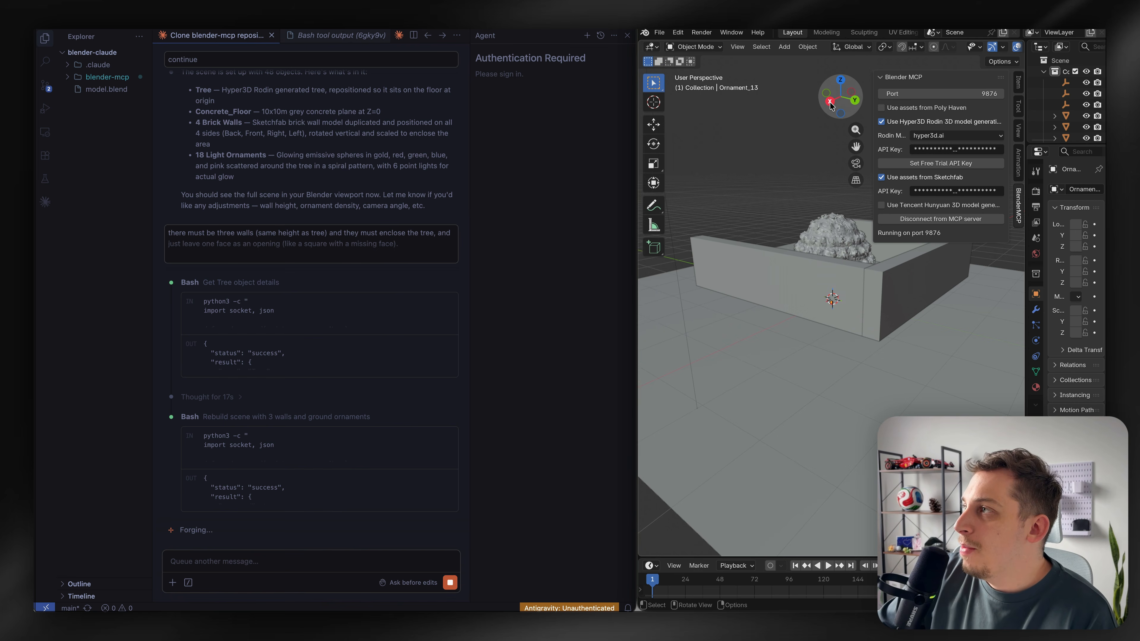
Ask Claude Code to replace the tree with this object, pasting the Sketchfab palm tree URL
{"action": "middle_click_drag", "start_coordinate": [750, 311], "coordinate": [750, 310]}
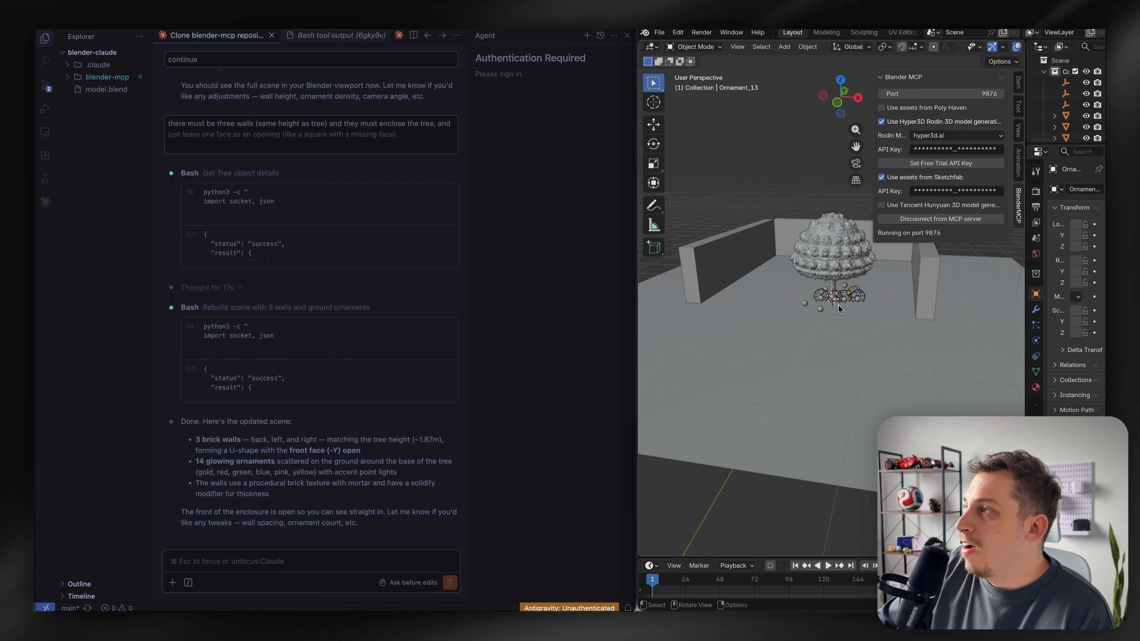
{"action": "middle_click_drag", "start_coordinate": [838, 307], "coordinate": [837, 307]}
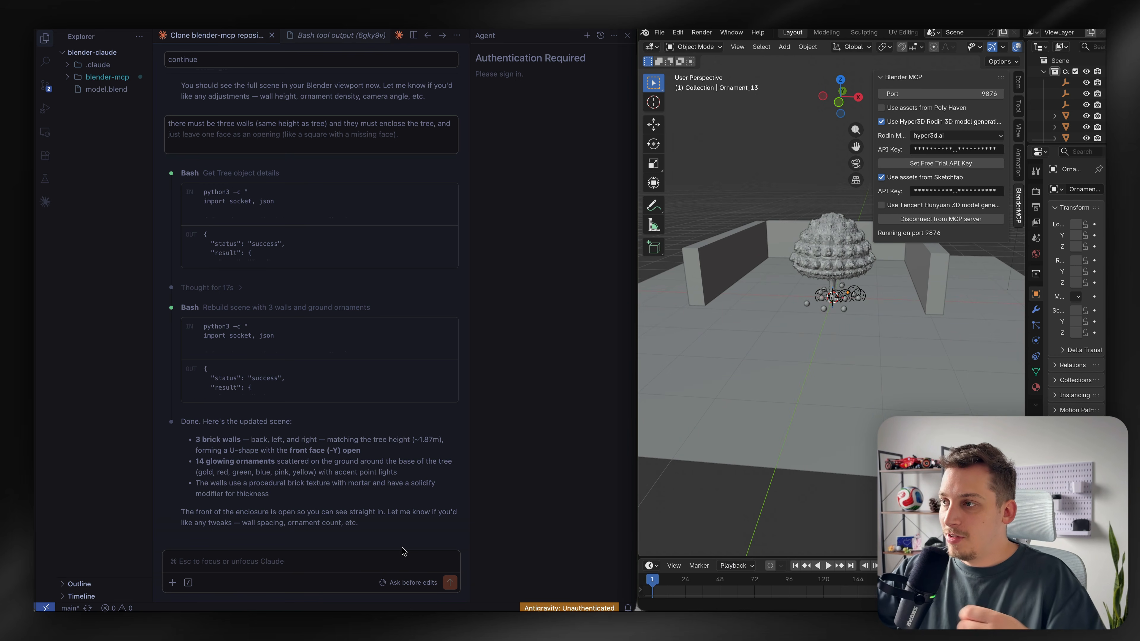
{"action": "left_click", "coordinate": [373, 559]}
{"action": "type", "text": "re"}
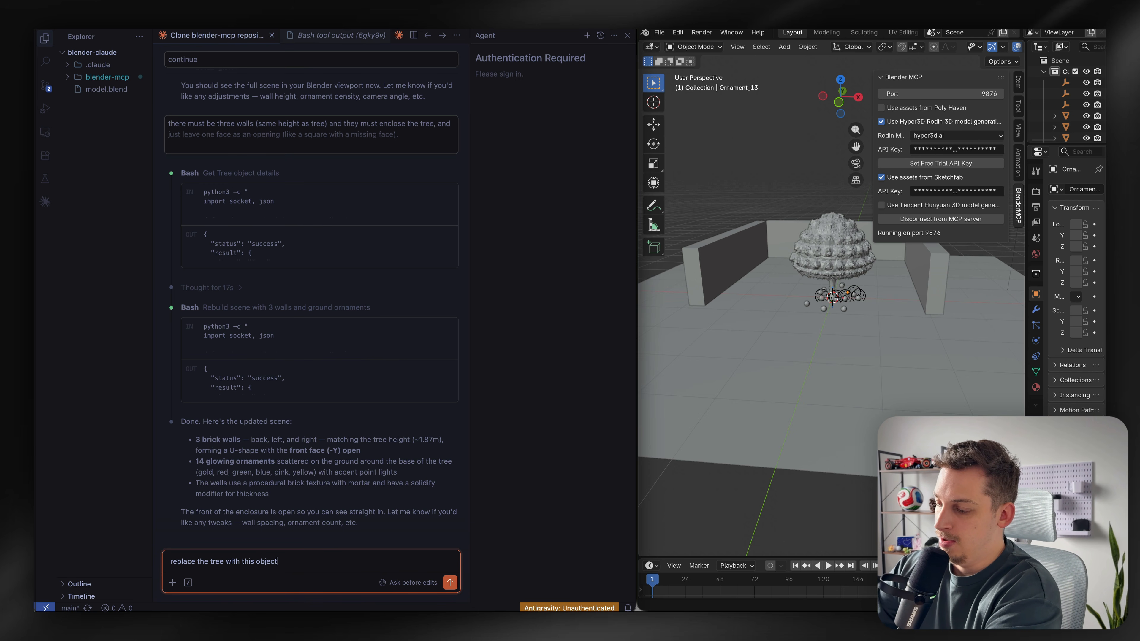
{"action": "key", "text": "super+v"}
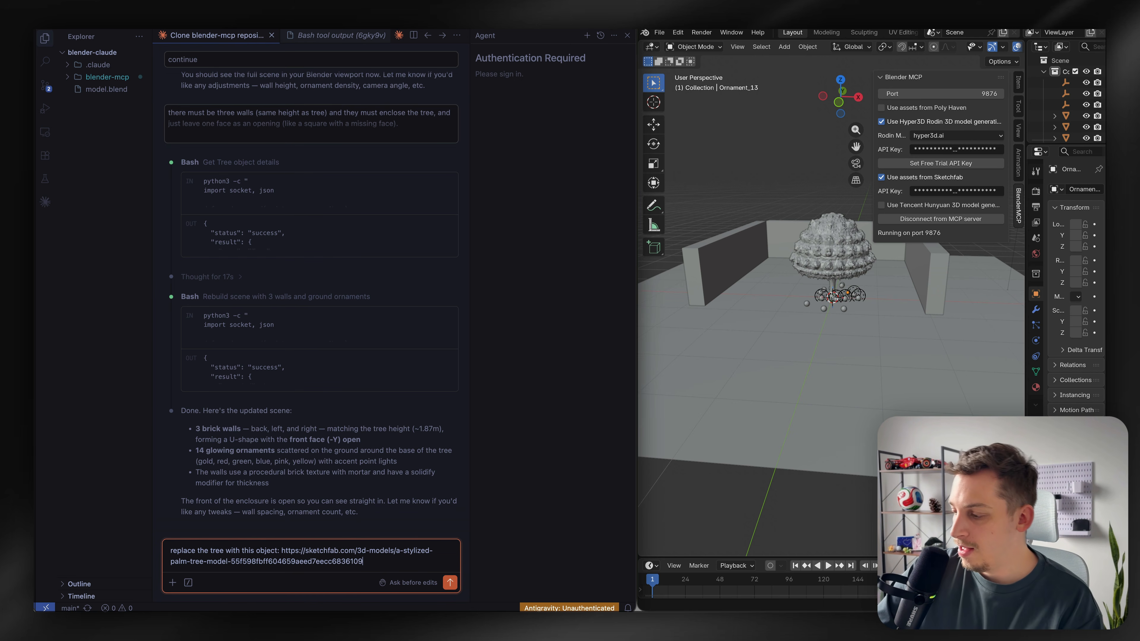
{"action": "key", "text": "Return"}
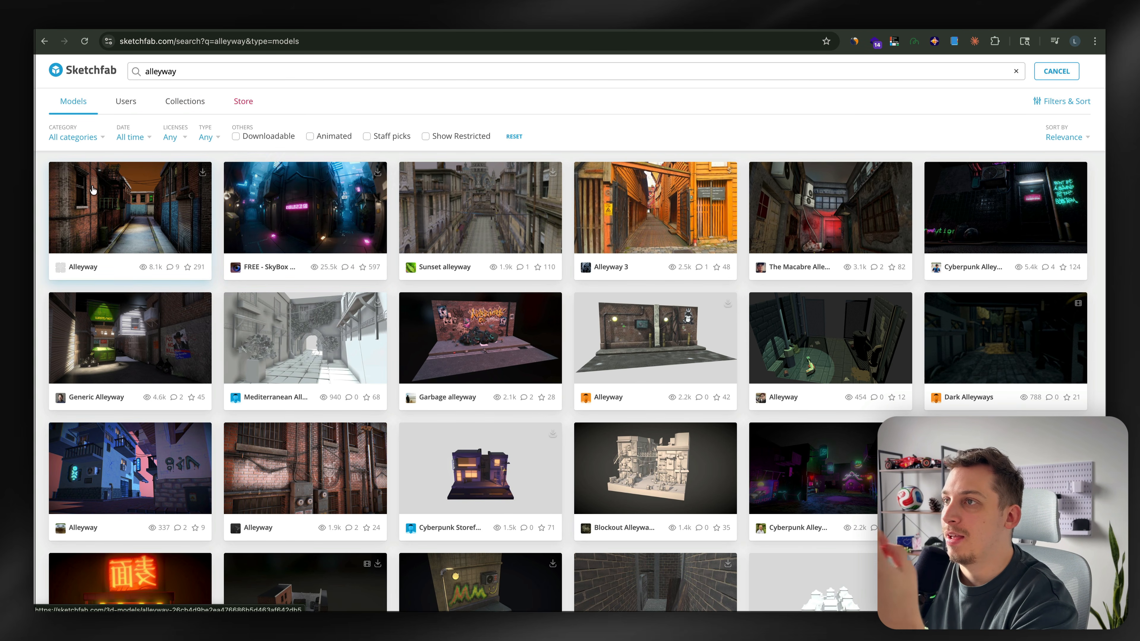
Open the Alleyway model from the Sketchfab alleyway search results and select its page URL
{"action": "left_click", "coordinate": [125, 225]}
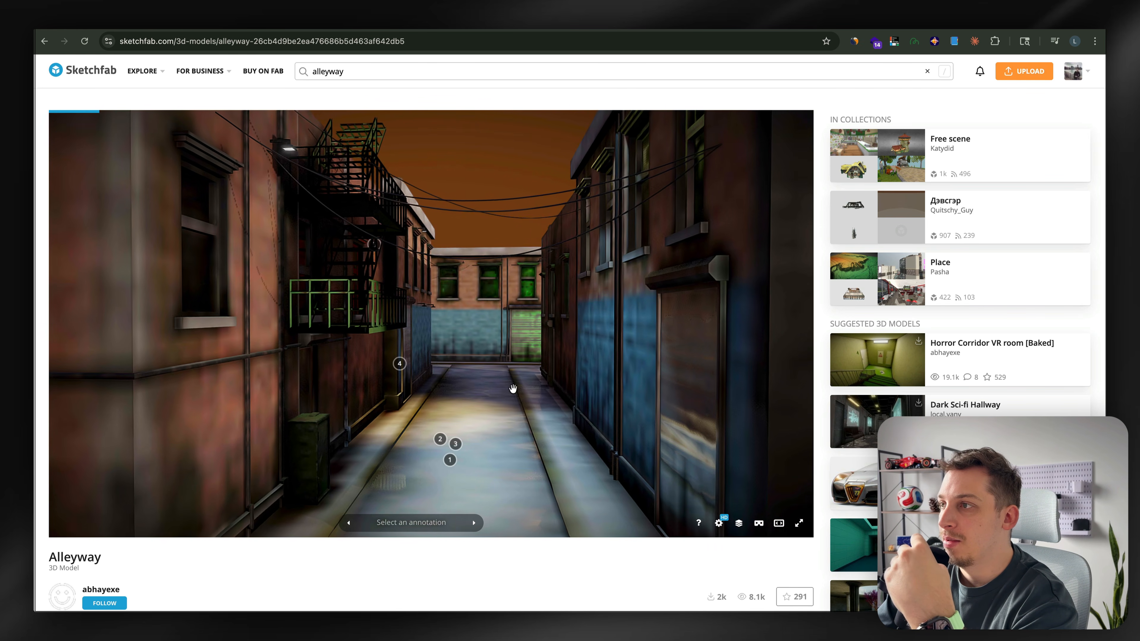
{"action": "mouse_move", "coordinate": [511, 389]}
{"action": "left_mouse_down"}
{"action": "mouse_move", "coordinate": [471, 399]}
{"action": "mouse_move", "coordinate": [542, 397]}
{"action": "mouse_move", "coordinate": [507, 426]}
{"action": "mouse_move", "coordinate": [507, 352]}
{"action": "mouse_move", "coordinate": [471, 402]}
{"action": "mouse_move", "coordinate": [361, 399]}
{"action": "mouse_move", "coordinate": [509, 420]}
{"action": "mouse_move", "coordinate": [497, 400]}
{"action": "left_mouse_up"}
{"action": "scroll", "coordinate": [483, 410], "scroll_direction": "up", "scroll_amount": 10}
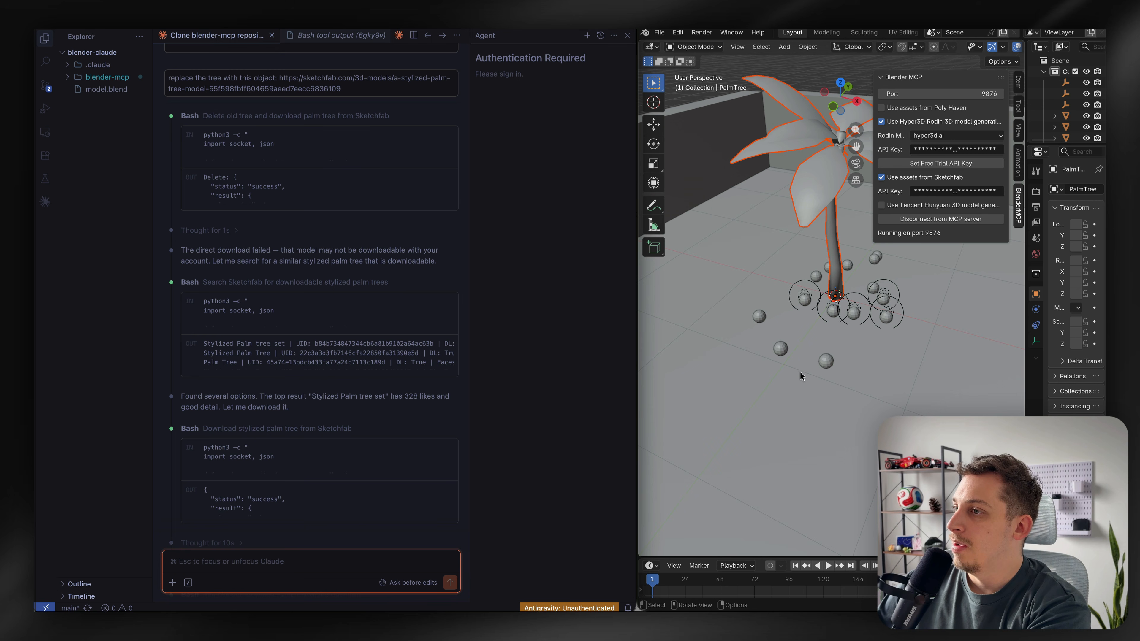
{"action": "mouse_move", "coordinate": [841, 100]}
{"action": "left_mouse_down"}
{"action": "mouse_move", "coordinate": [886, 86]}
{"action": "mouse_move", "coordinate": [843, 130]}
{"action": "mouse_move", "coordinate": [854, 68]}
{"action": "mouse_move", "coordinate": [842, 98]}
{"action": "left_mouse_up"}
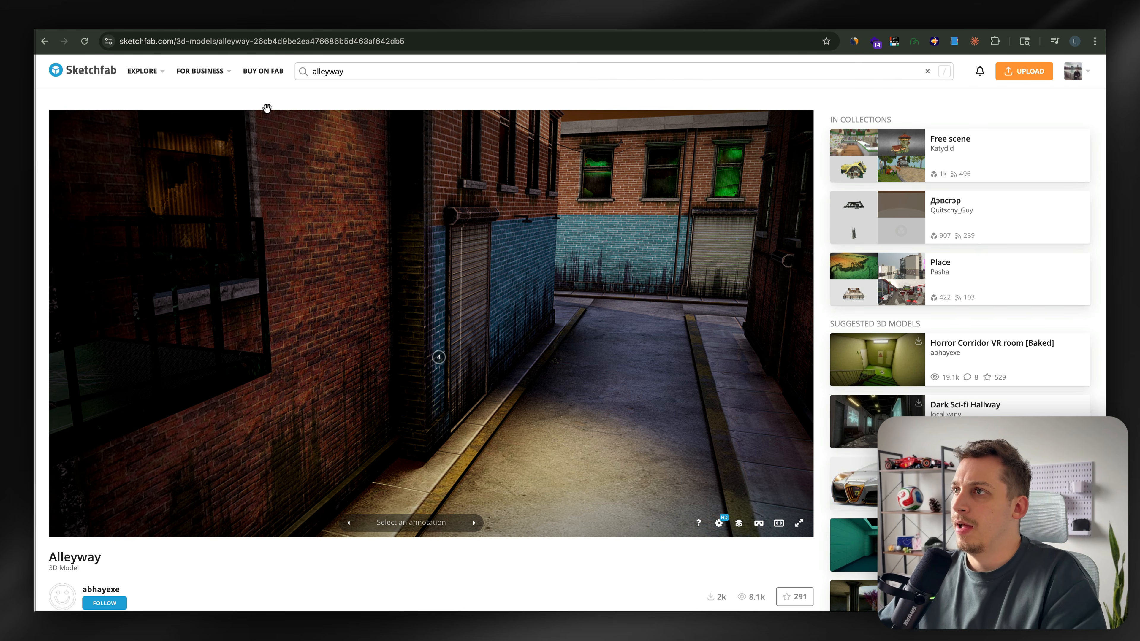
{"action": "left_click", "coordinate": [278, 49]}
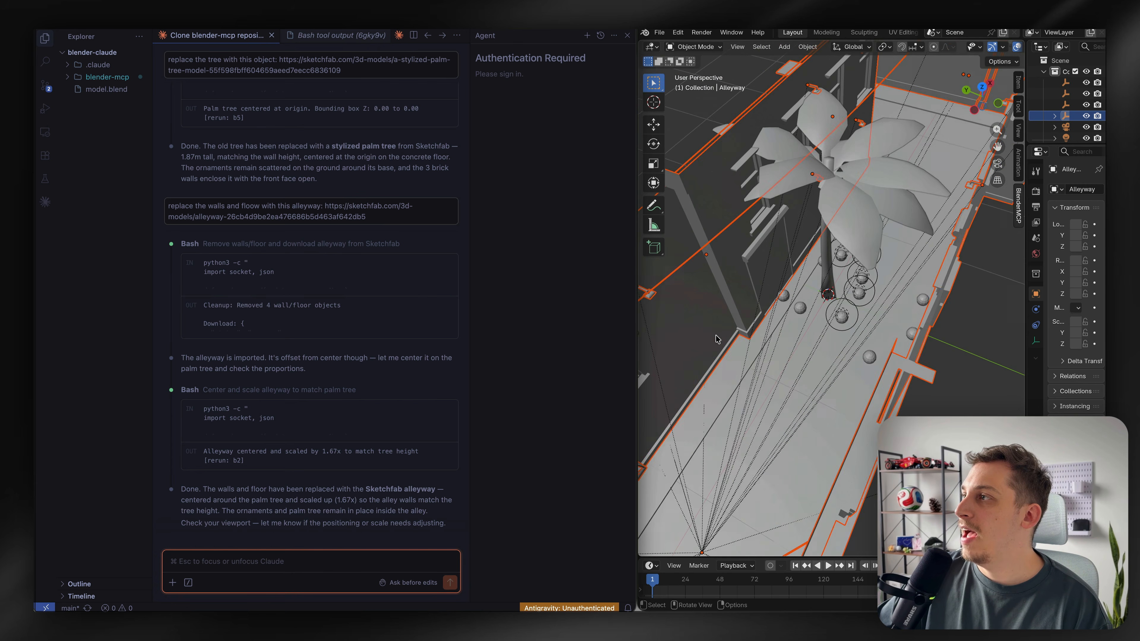
Examine the imported alleyway around the palm tree in the viewport
{"action": "scroll", "coordinate": [717, 339], "scroll_direction": "left", "scroll_amount": 5}
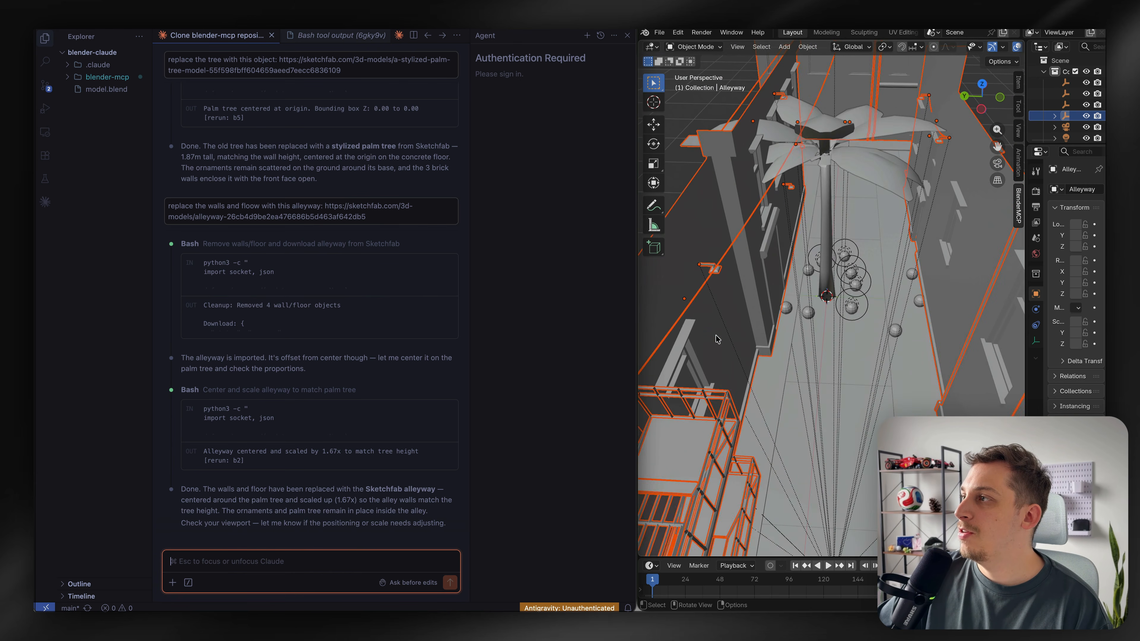
{"action": "scroll", "coordinate": [767, 223], "scroll_direction": "left", "scroll_amount": 5}
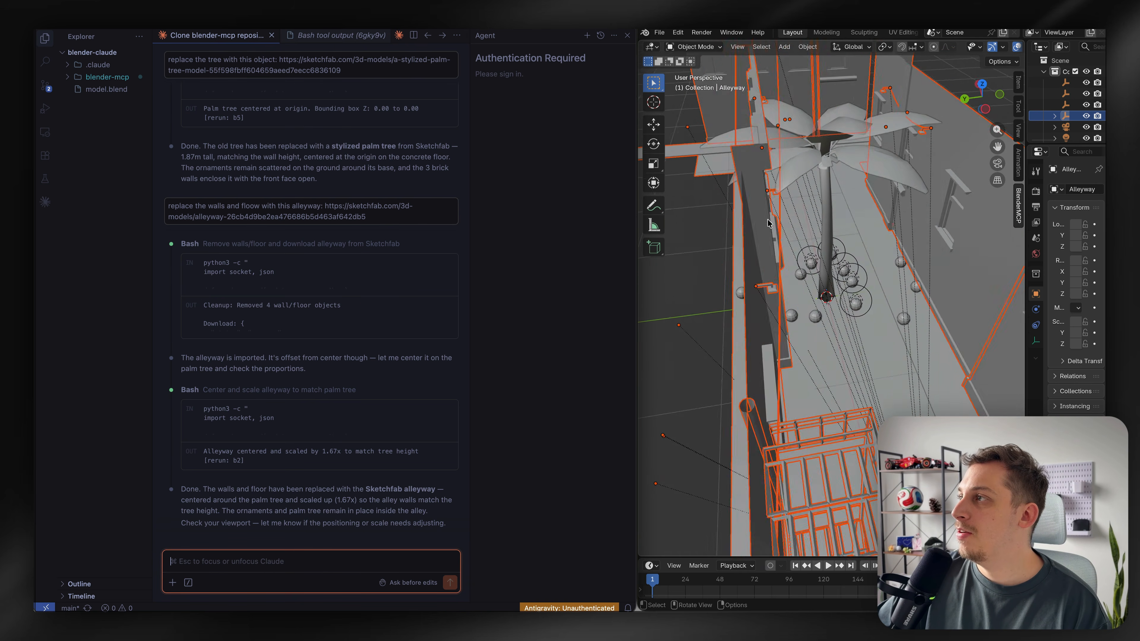
{"action": "scroll", "coordinate": [768, 223], "scroll_direction": "right", "scroll_amount": 5}
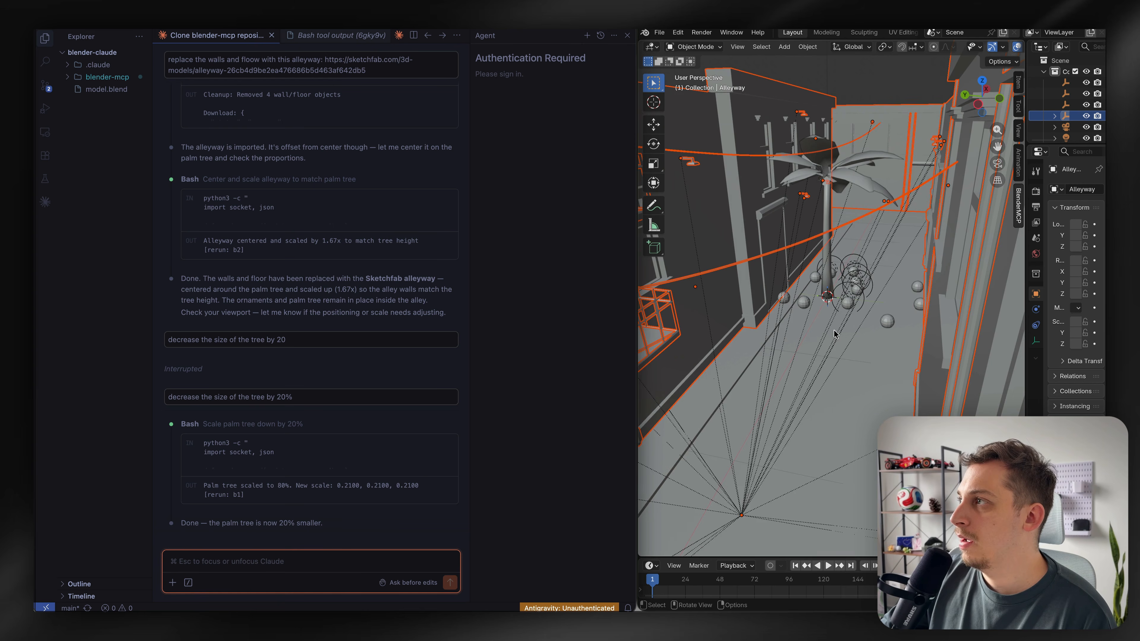
Select the palm tree and move it slightly sideways with the Move tool
{"action": "scroll", "coordinate": [834, 333], "scroll_direction": "up", "scroll_amount": 5}
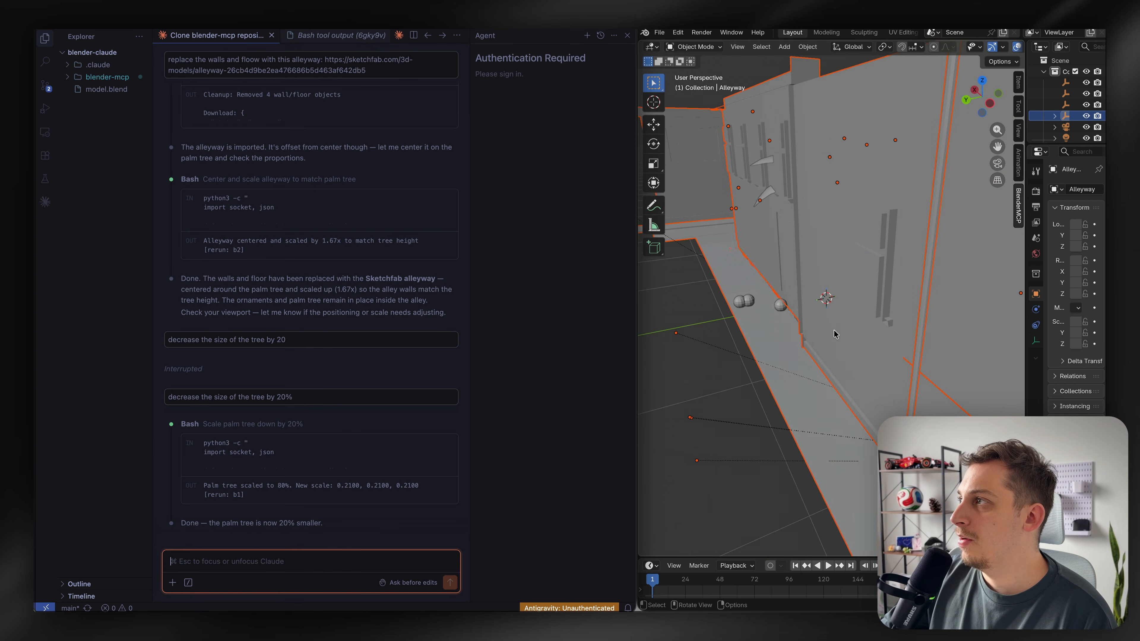
{"action": "scroll", "coordinate": [833, 333], "scroll_direction": "right", "scroll_amount": 5}
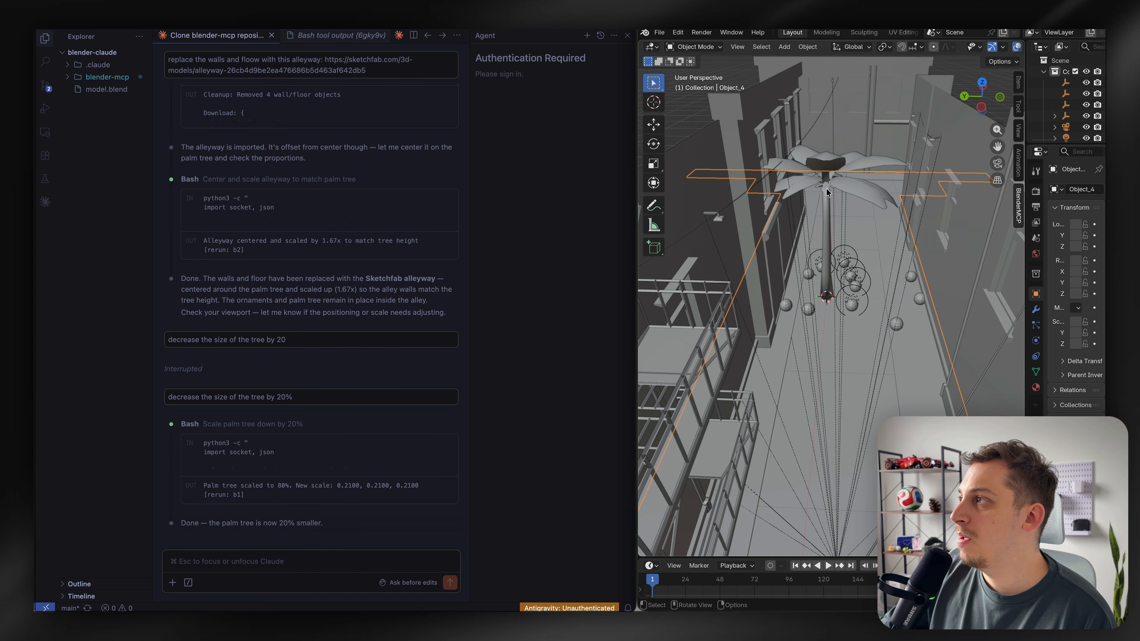
{"action": "left_click", "coordinate": [822, 187]}
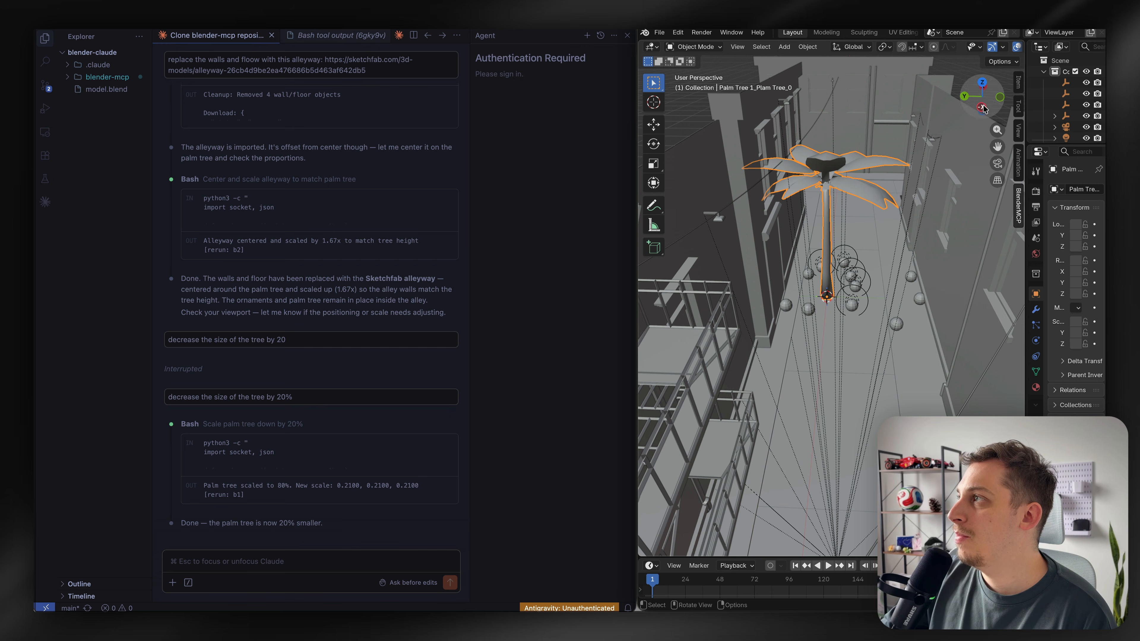
{"action": "left_click", "coordinate": [654, 124]}
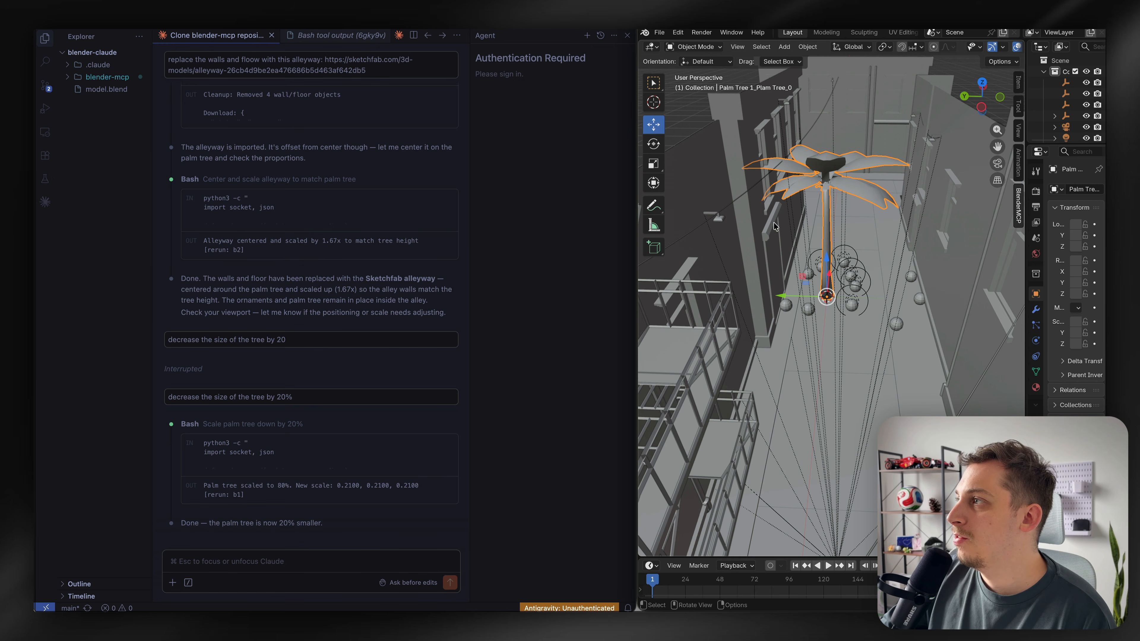
{"action": "left_click_drag", "start_coordinate": [783, 300], "coordinate": [816, 297]}
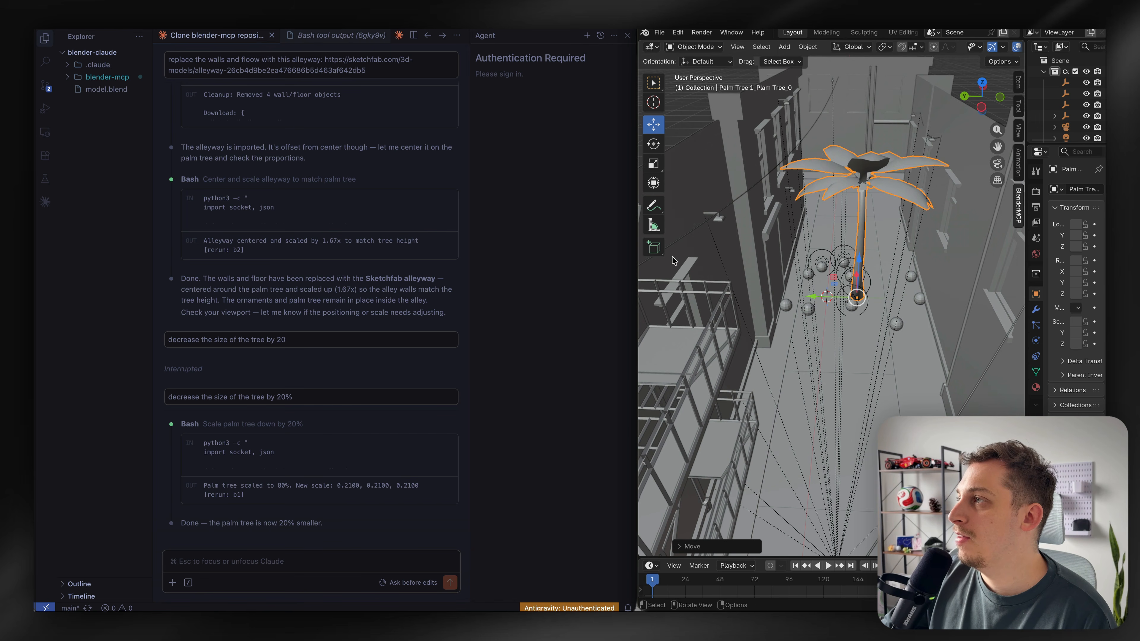
Move the new stylized palm tree along the Y axis
{"action": "scroll", "coordinate": [682, 252], "scroll_direction": "left", "scroll_amount": 10}
{"action": "scroll", "coordinate": [681, 257], "scroll_direction": "left", "scroll_amount": 10}
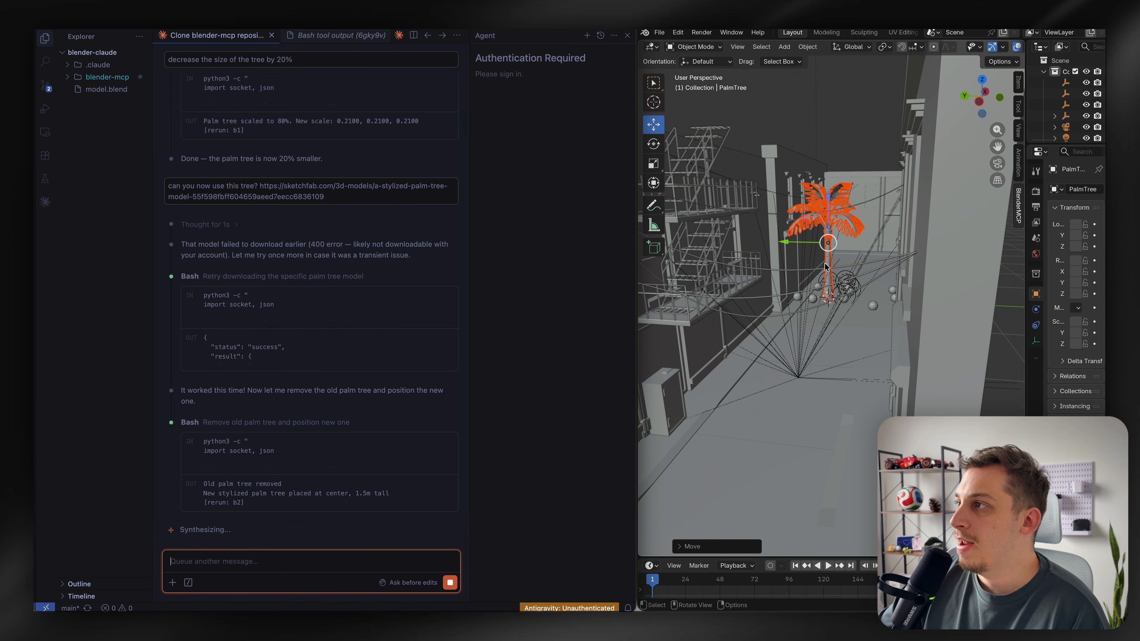
{"action": "scroll", "coordinate": [817, 269], "scroll_direction": "down", "scroll_amount": 5}
{"action": "scroll", "coordinate": [817, 270], "scroll_direction": "left", "scroll_amount": 15}
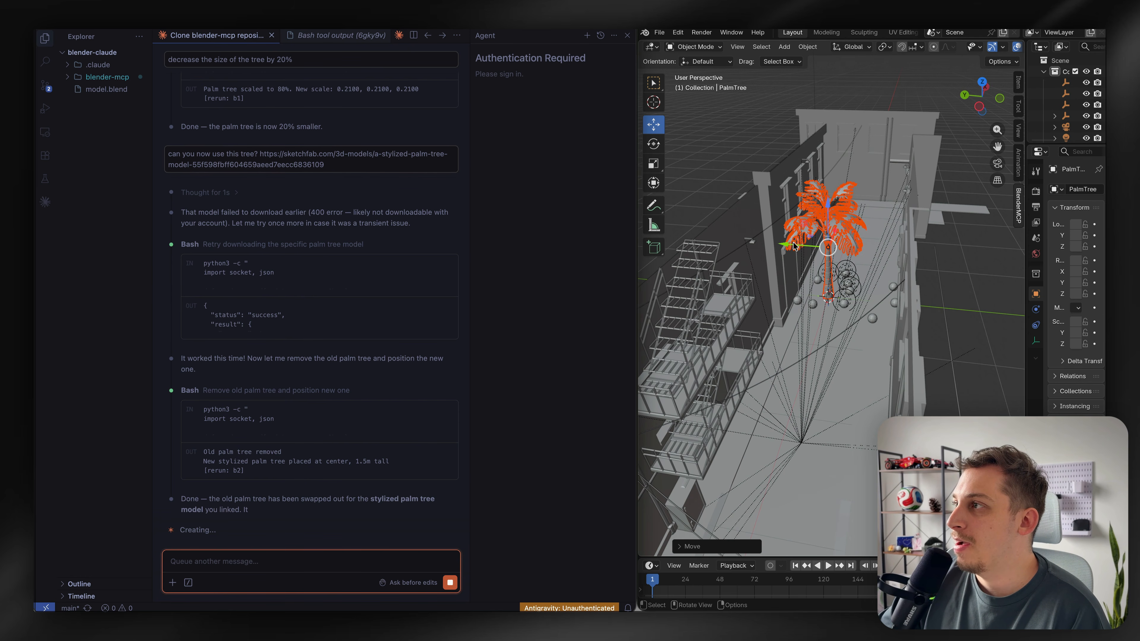
{"action": "key", "text": "g"}
{"action": "key", "text": "y"}
{"action": "left_click", "coordinate": [810, 246]}
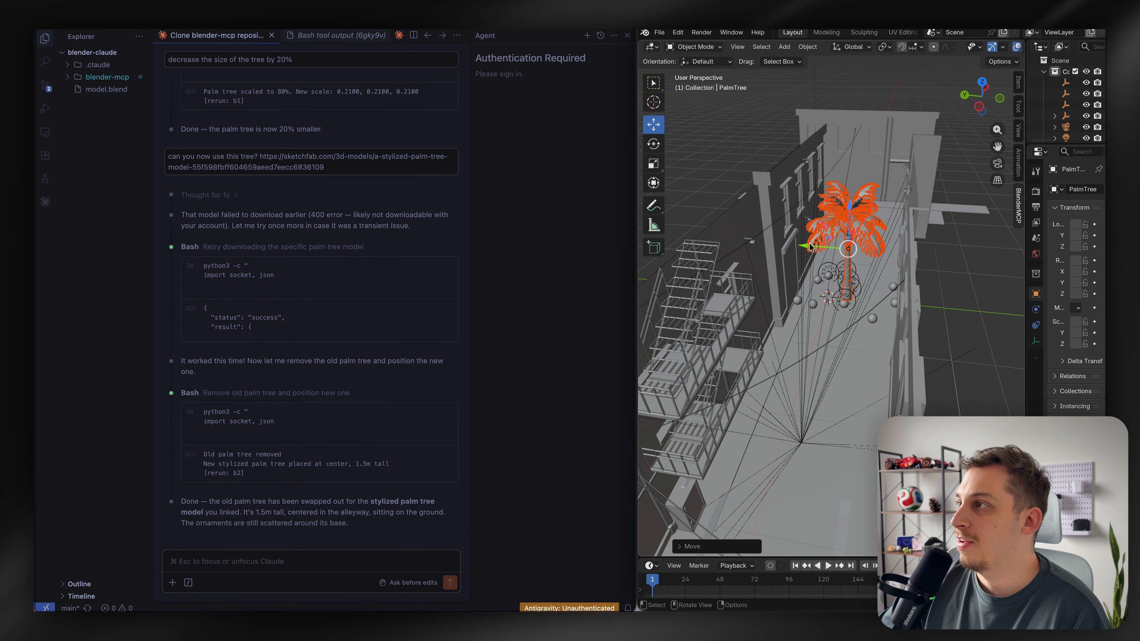
Ask Claude Code to create a 5 second clip of the camera walking through the alleyway towards the tree
{"action": "scroll", "coordinate": [947, 269], "scroll_direction": "down", "scroll_amount": 10}
{"action": "scroll", "coordinate": [947, 268], "scroll_direction": "right", "scroll_amount": 12}
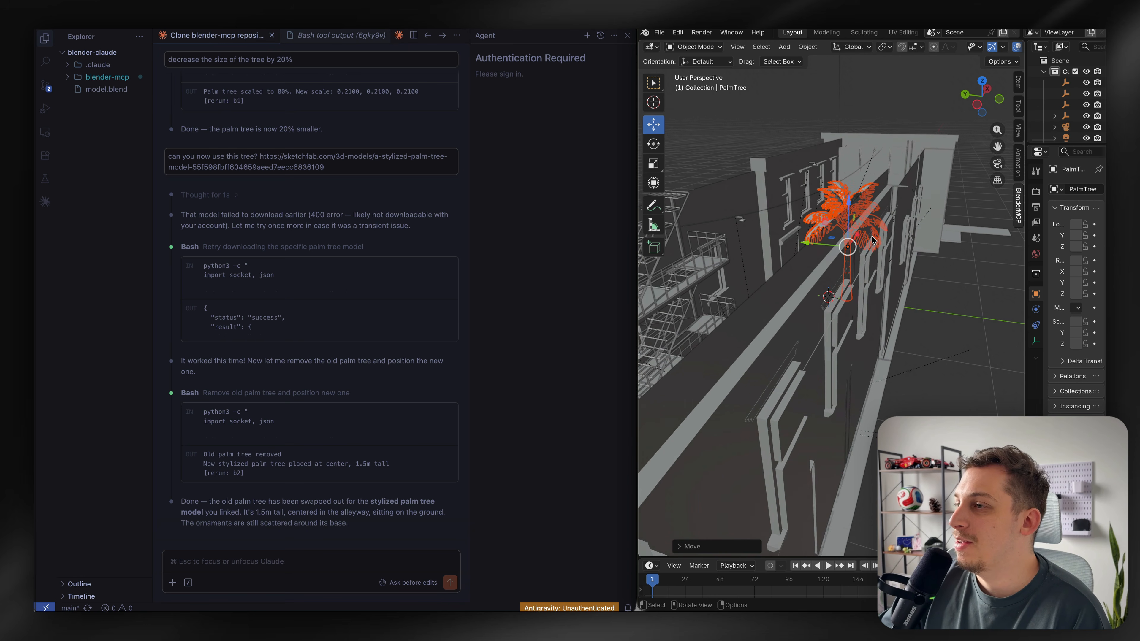
{"action": "scroll", "coordinate": [945, 265], "scroll_direction": "left", "scroll_amount": 4}
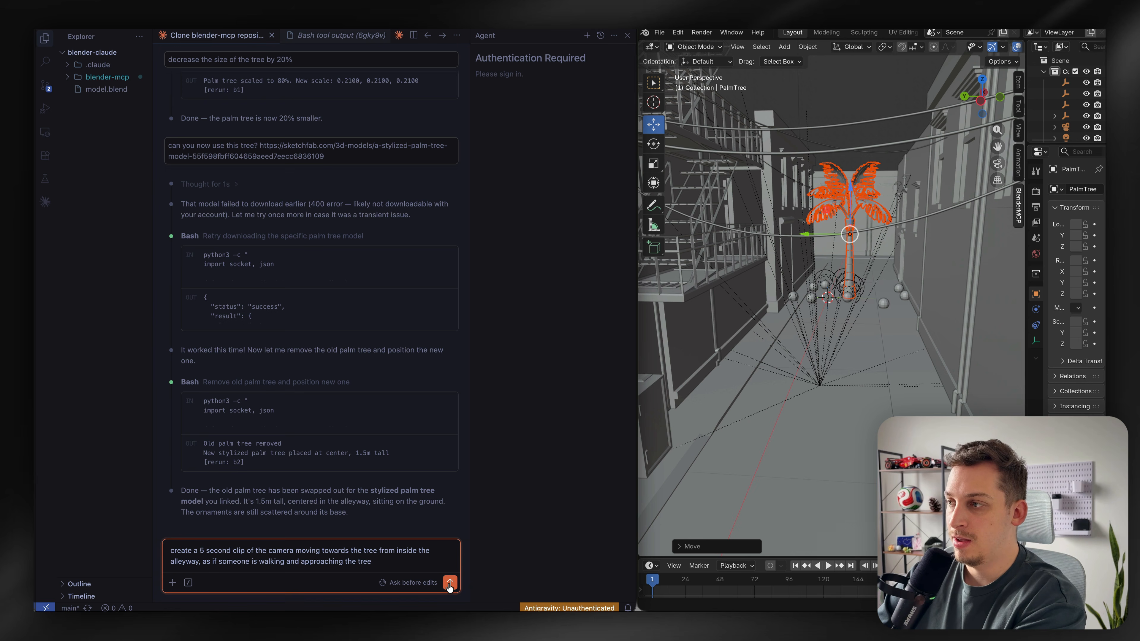
{"action": "left_click", "coordinate": [825, 556]}
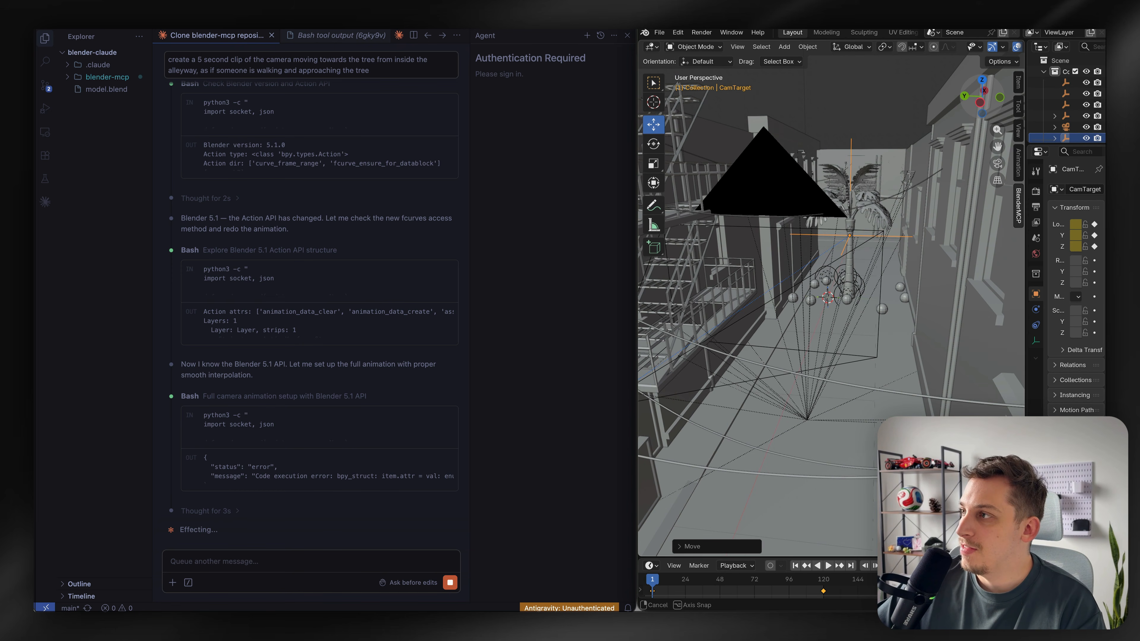
Allow Claude Code's bash command that checks Blender's video output options
{"action": "middle_click_drag", "start_coordinate": [691, 179], "coordinate": [676, 175]}
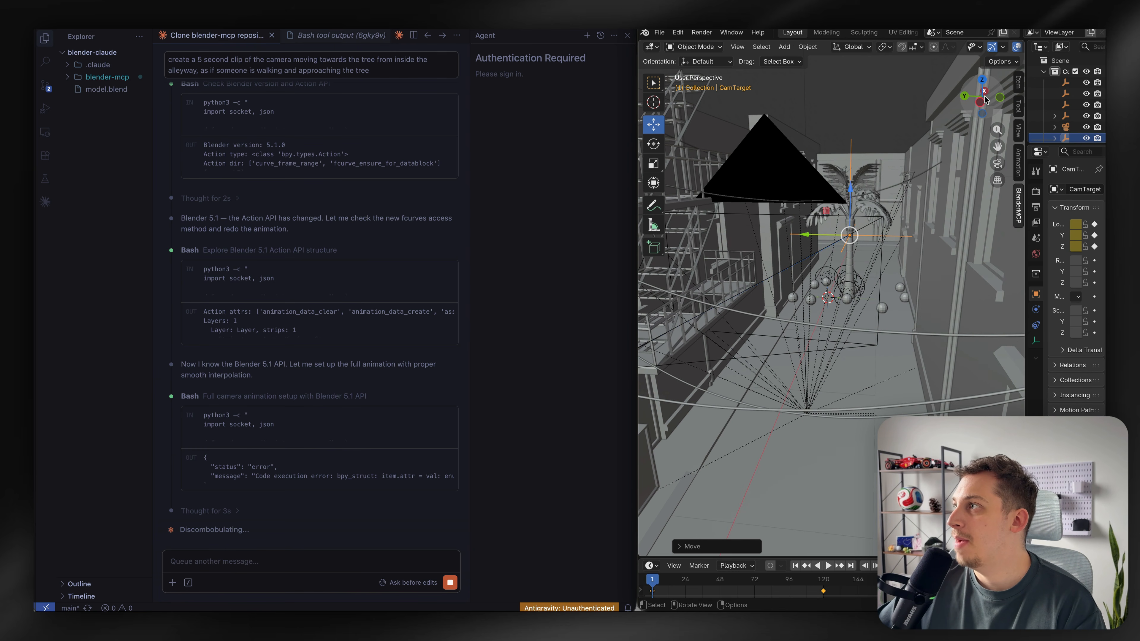
{"action": "left_click_drag", "start_coordinate": [983, 104], "coordinate": [983, 124]}
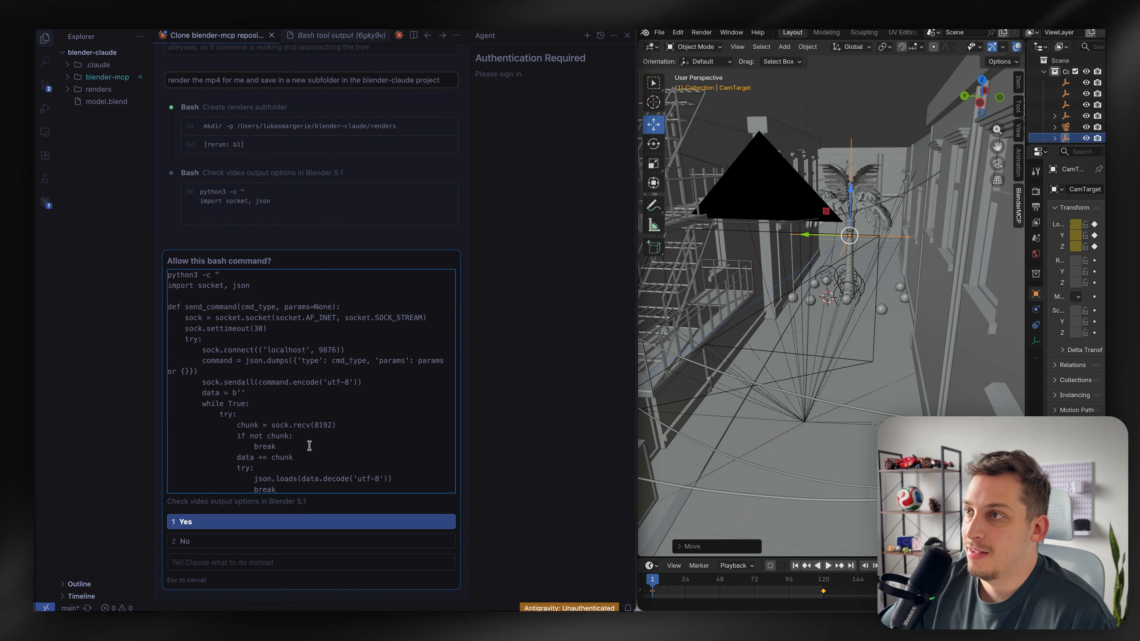
{"action": "left_click", "coordinate": [263, 522]}
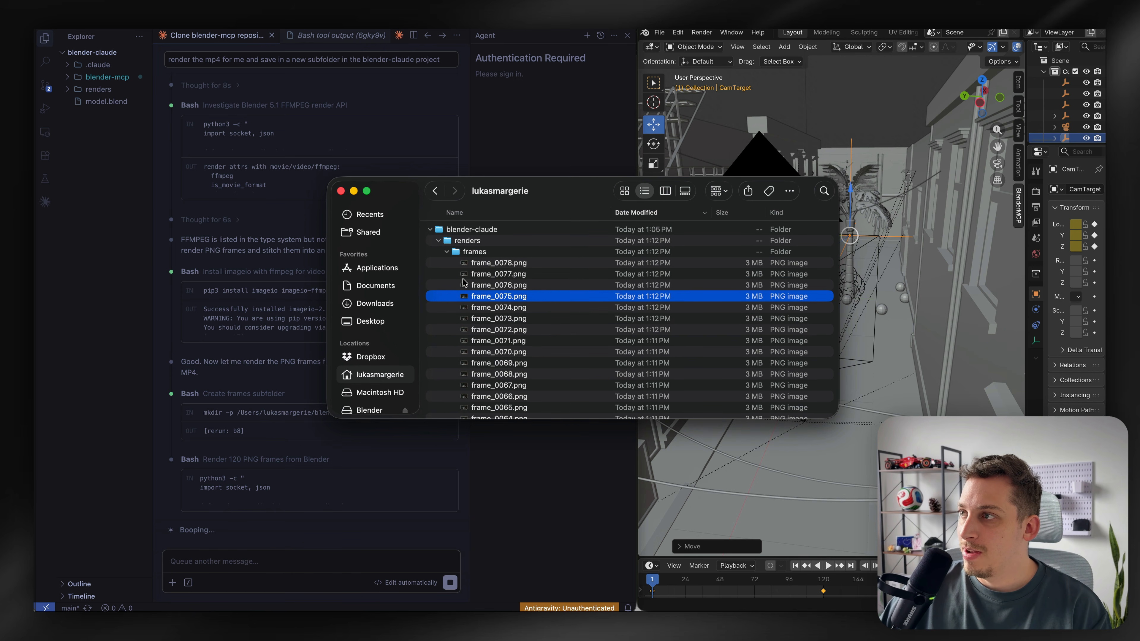
Preview rendered PNG frames in the renders/frames folder
{"action": "left_click", "coordinate": [523, 264]}
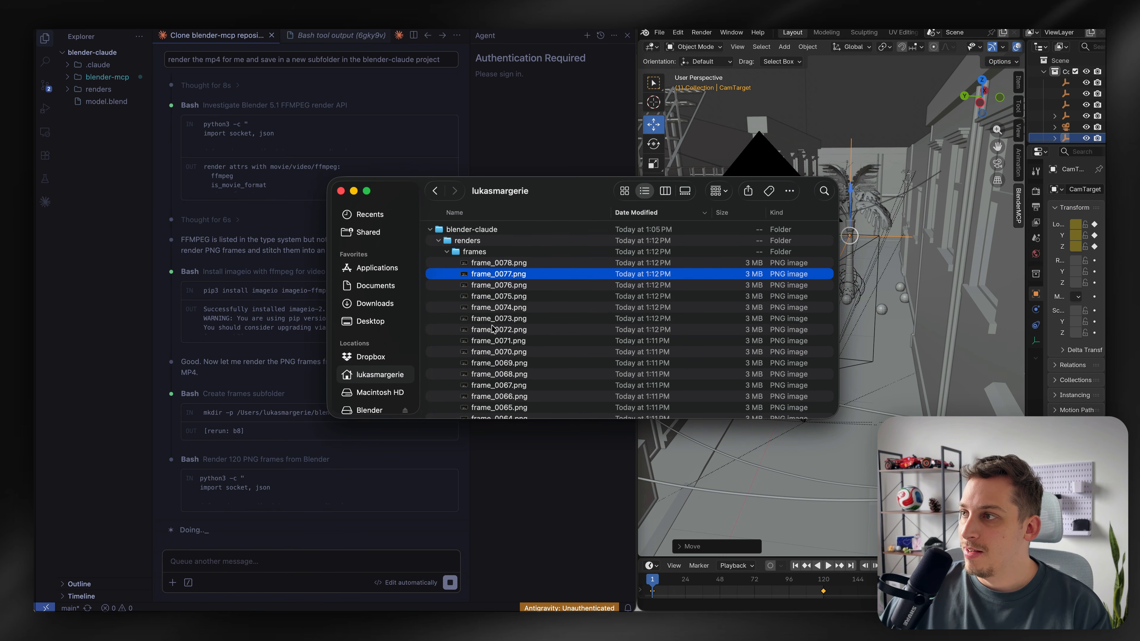
{"action": "scroll", "coordinate": [507, 274], "scroll_direction": "down", "scroll_amount": 10}
{"action": "scroll", "coordinate": [493, 377], "scroll_direction": "down", "scroll_amount": 12}
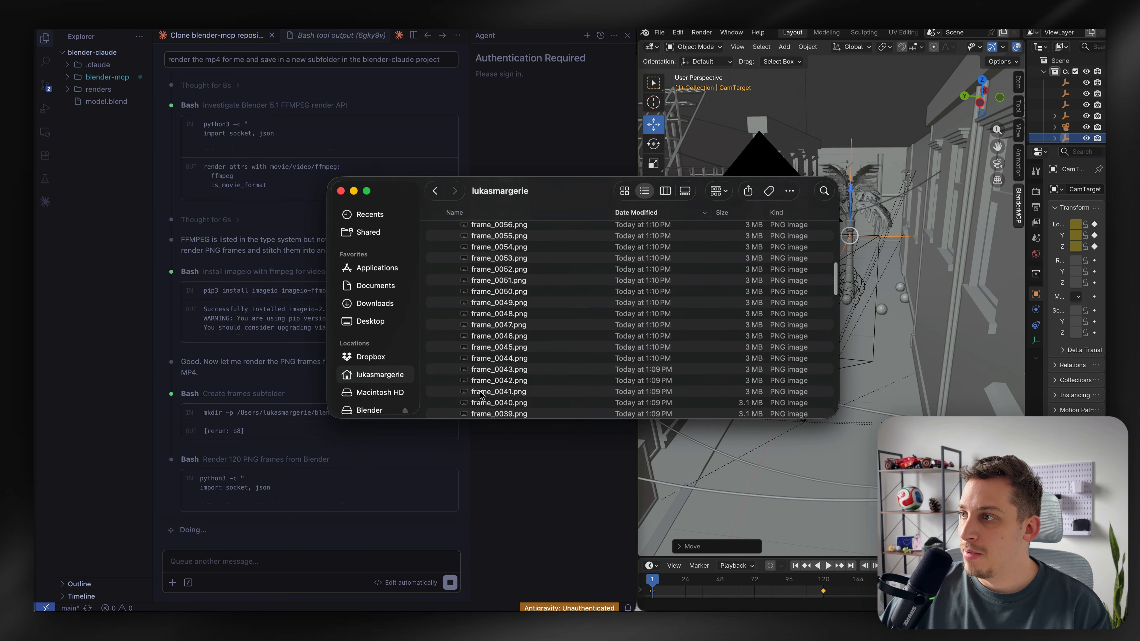
{"action": "left_click", "coordinate": [506, 350]}
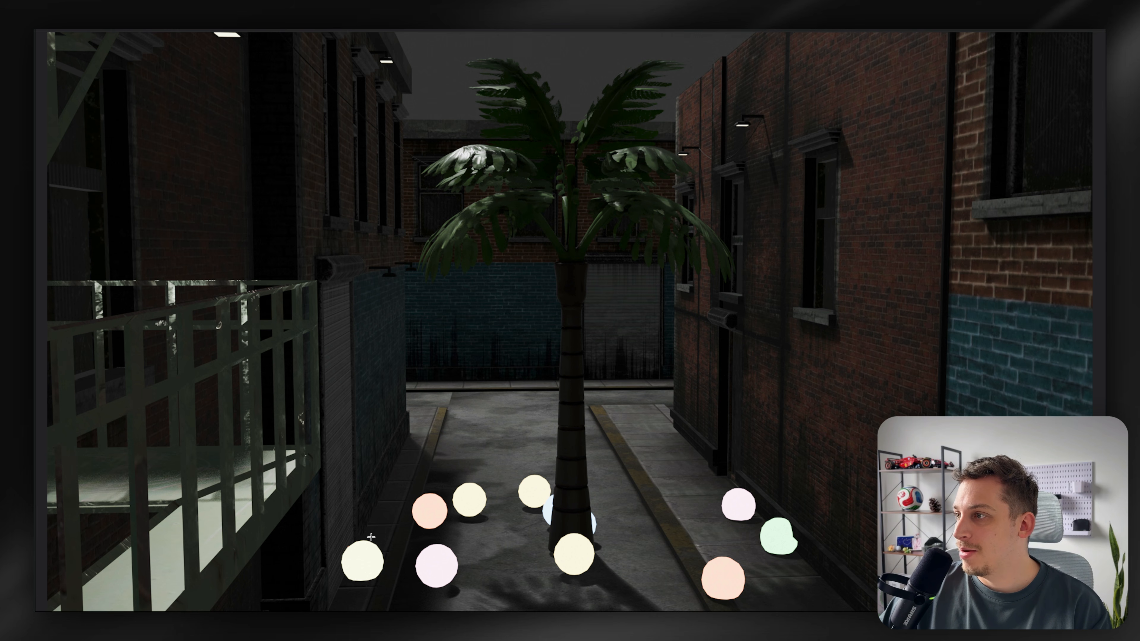
{"action": "key", "text": "super+q"}
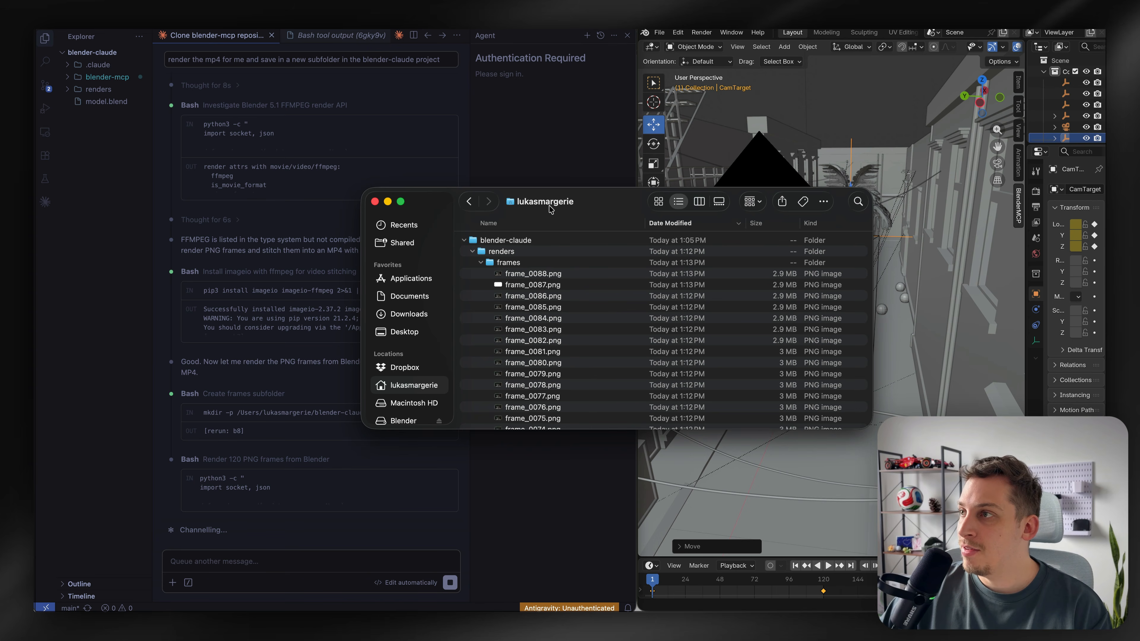
Open the rendered alleyway_walk.mp4 clip, play it and scrub through it
{"action": "left_click_drag", "start_coordinate": [550, 207], "coordinate": [761, 371]}
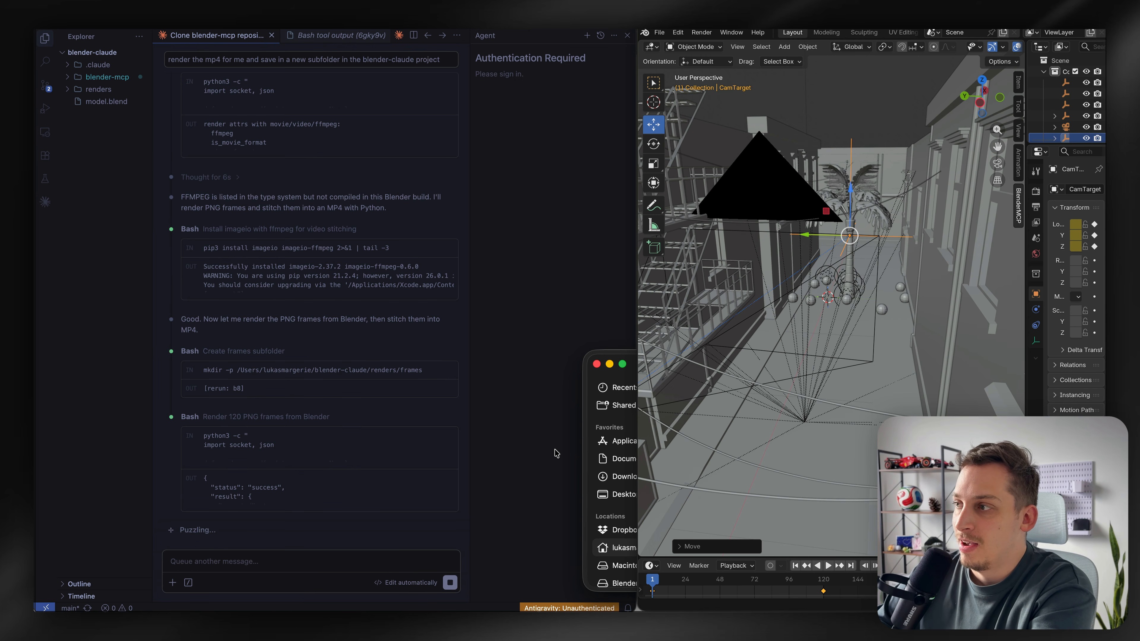
{"action": "left_click", "coordinate": [632, 357]}
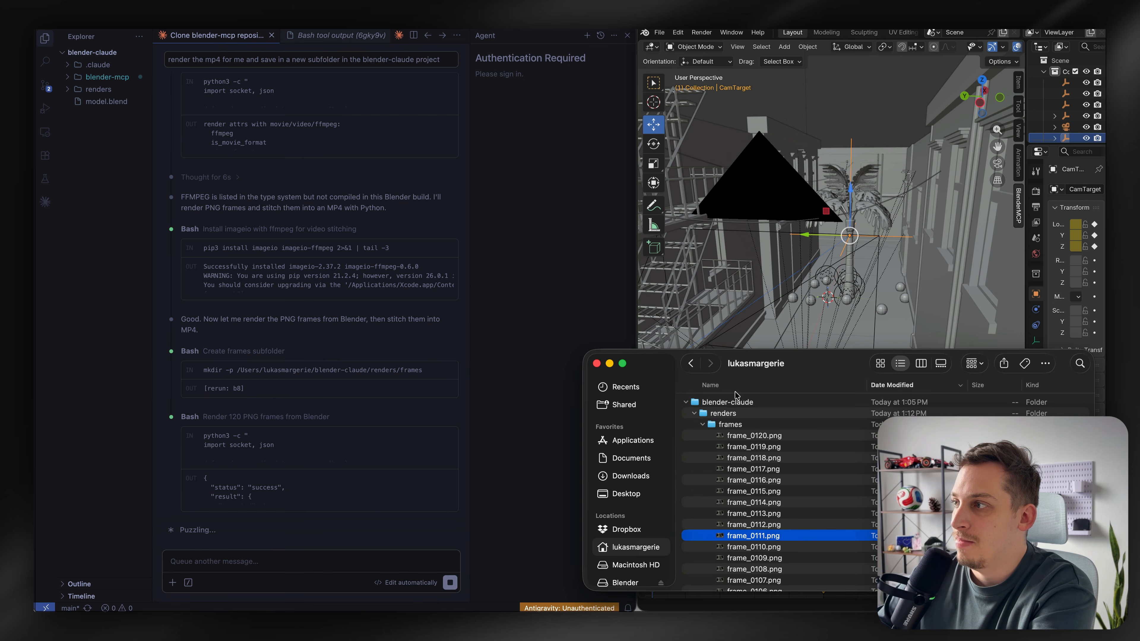
{"action": "left_click_drag", "start_coordinate": [735, 355], "coordinate": [739, 355]}
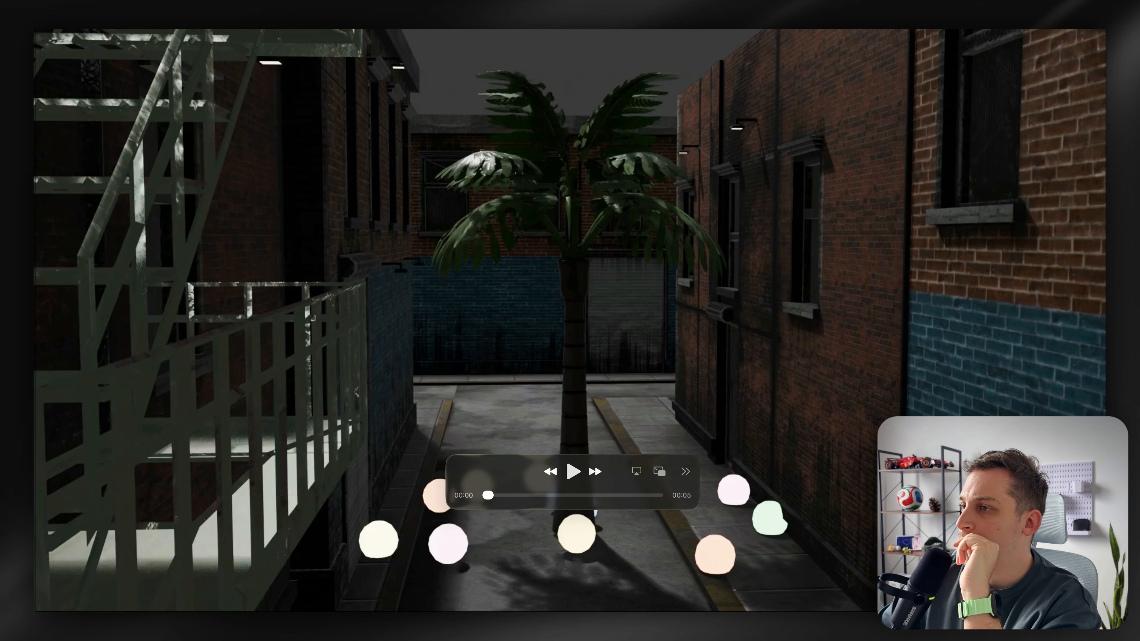
{"action": "key", "text": "space"}
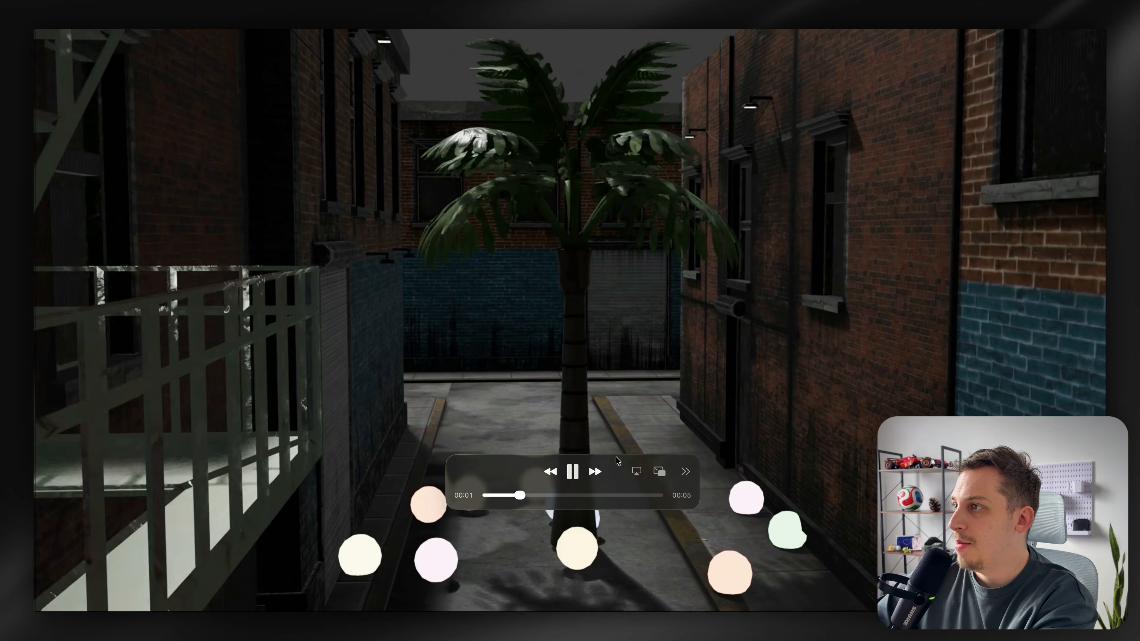
{"action": "left_click_drag", "start_coordinate": [617, 460], "coordinate": [912, 294]}
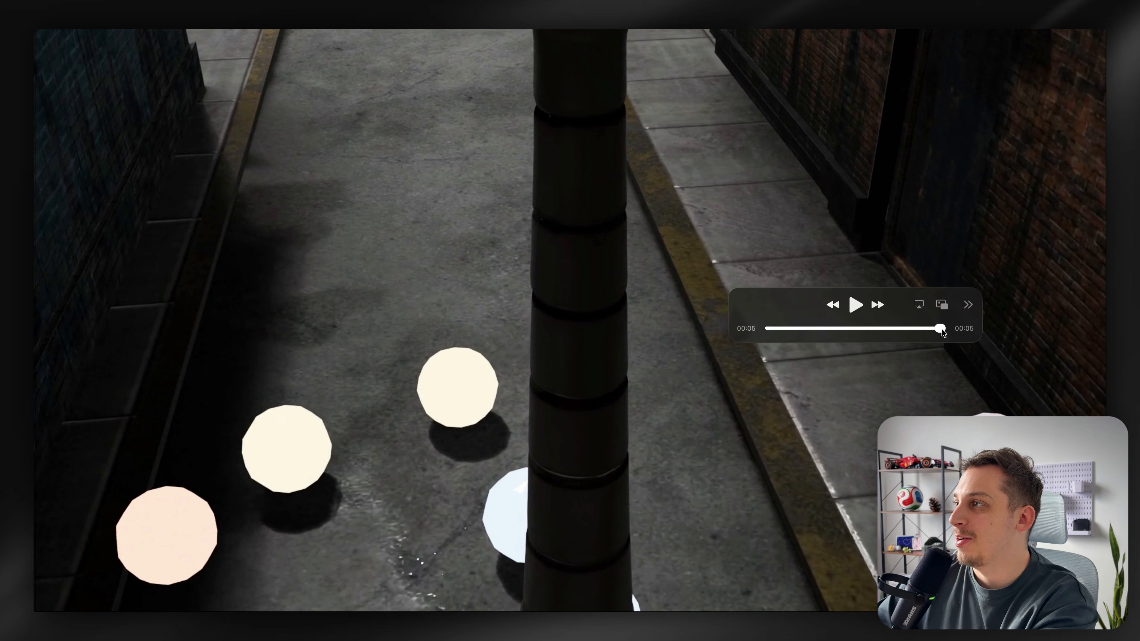
{"action": "left_click_drag", "start_coordinate": [942, 332], "coordinate": [845, 334]}
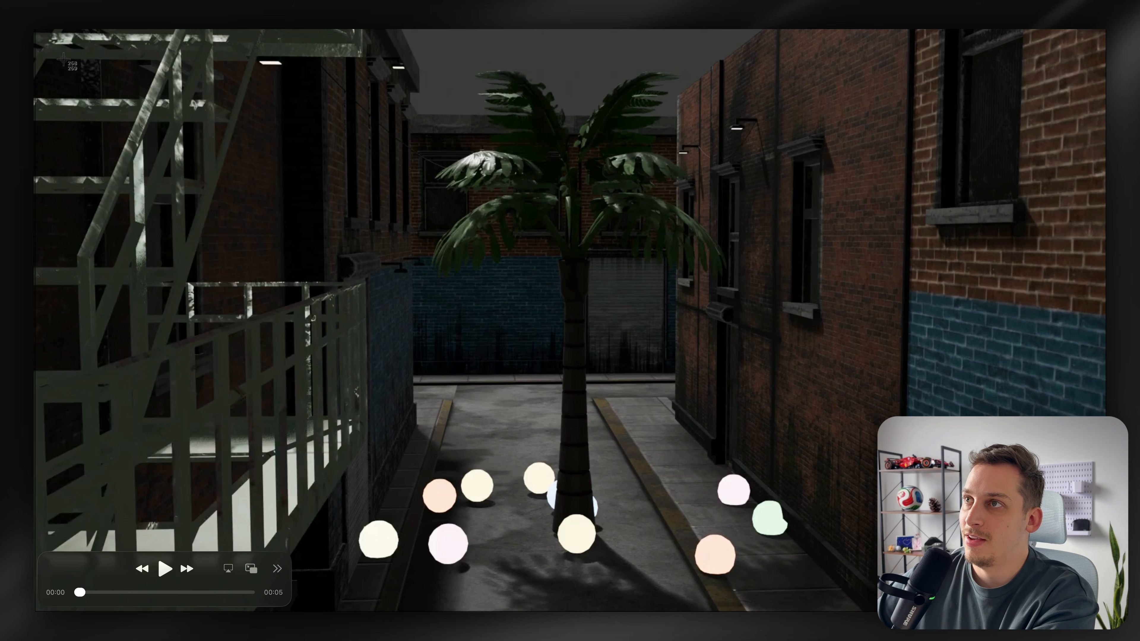
Take a screenshot of the clip's opening frame and mark the background wall
{"action": "left_click_drag", "start_coordinate": [37, 30], "coordinate": [1105, 548]}
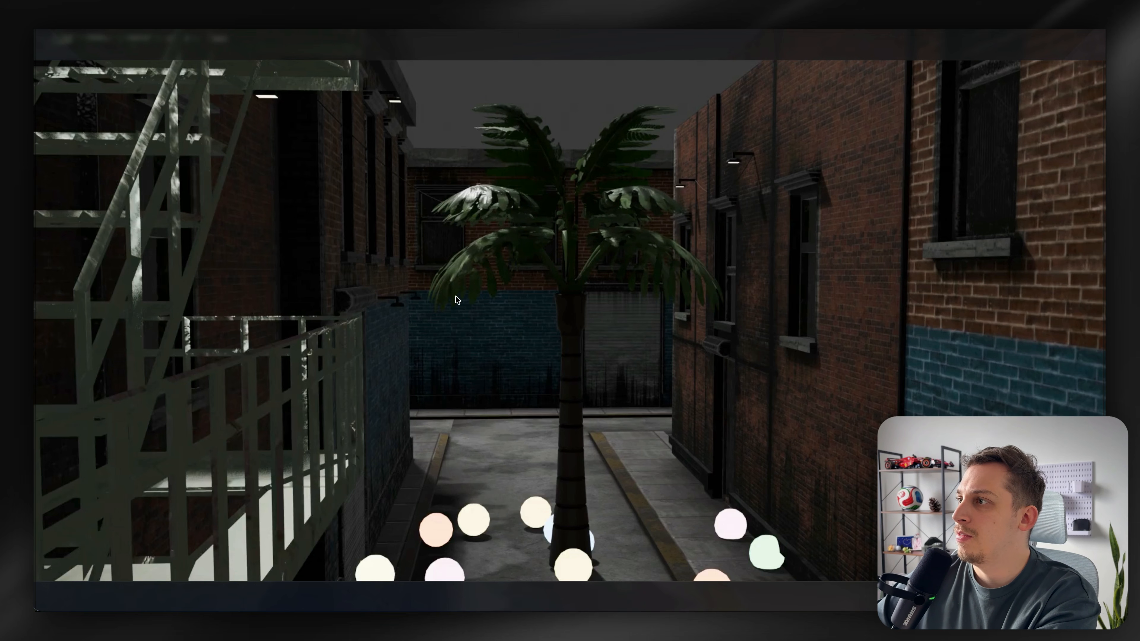
{"action": "mouse_move", "coordinate": [521, 309]}
{"action": "left_mouse_down"}
{"action": "mouse_move", "coordinate": [469, 315]}
{"action": "mouse_move", "coordinate": [462, 372]}
{"action": "mouse_move", "coordinate": [528, 345]}
{"action": "mouse_move", "coordinate": [484, 310]}
{"action": "left_mouse_up"}
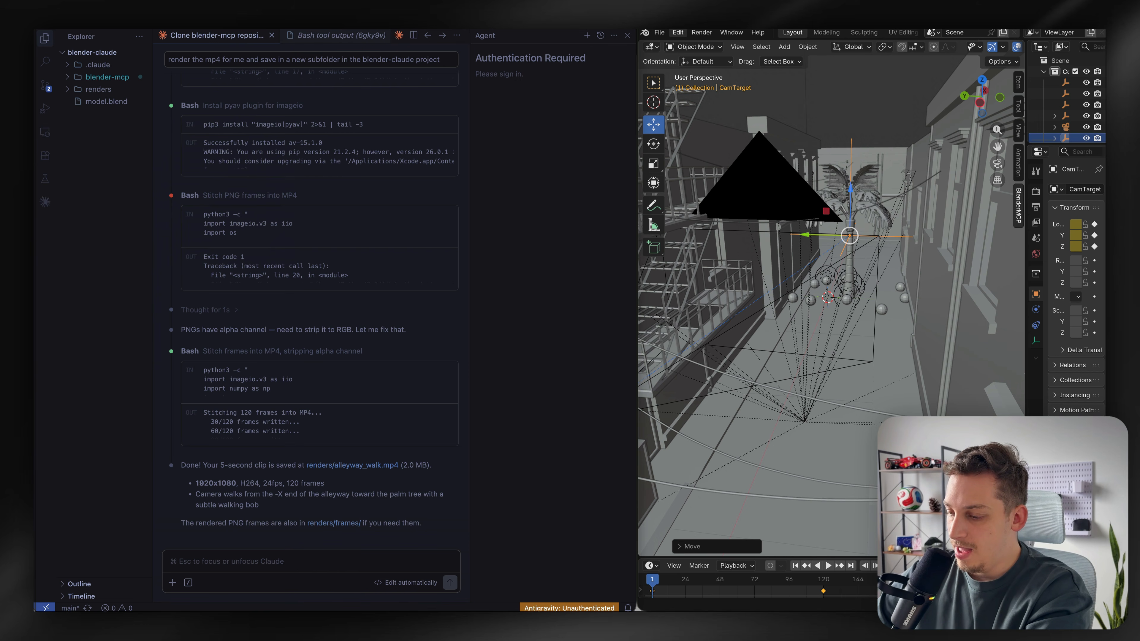
Select the URL of the Etsy 'The World is Yours' neon sign listing
{"action": "left_click_drag", "start_coordinate": [246, 637], "coordinate": [246, 566]}
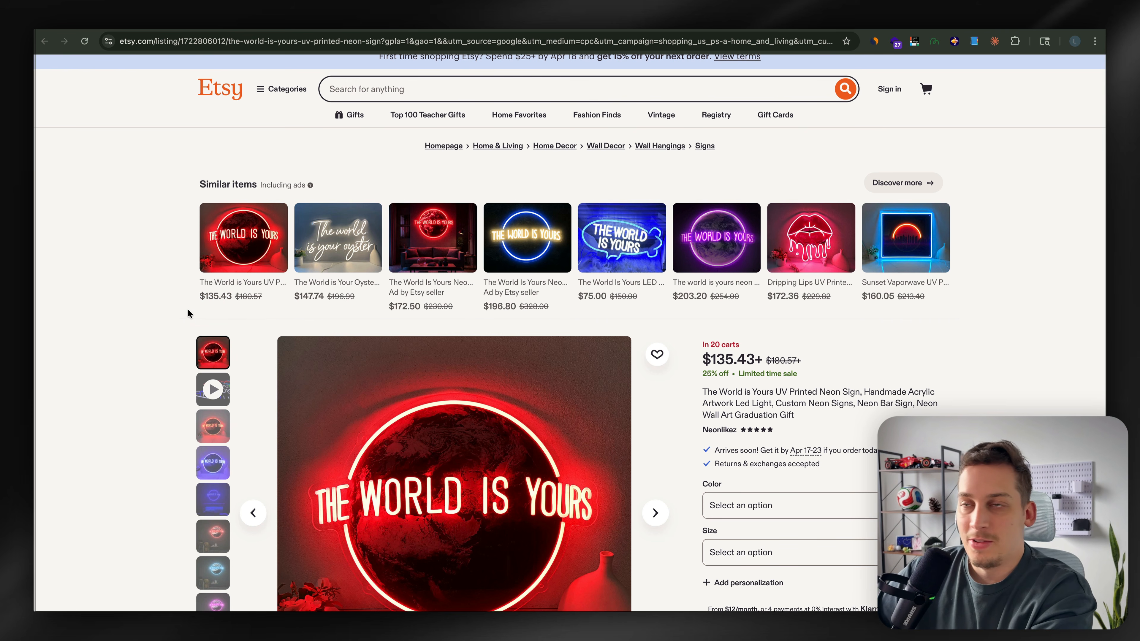
{"action": "scroll", "coordinate": [188, 310], "scroll_direction": "down", "scroll_amount": 3}
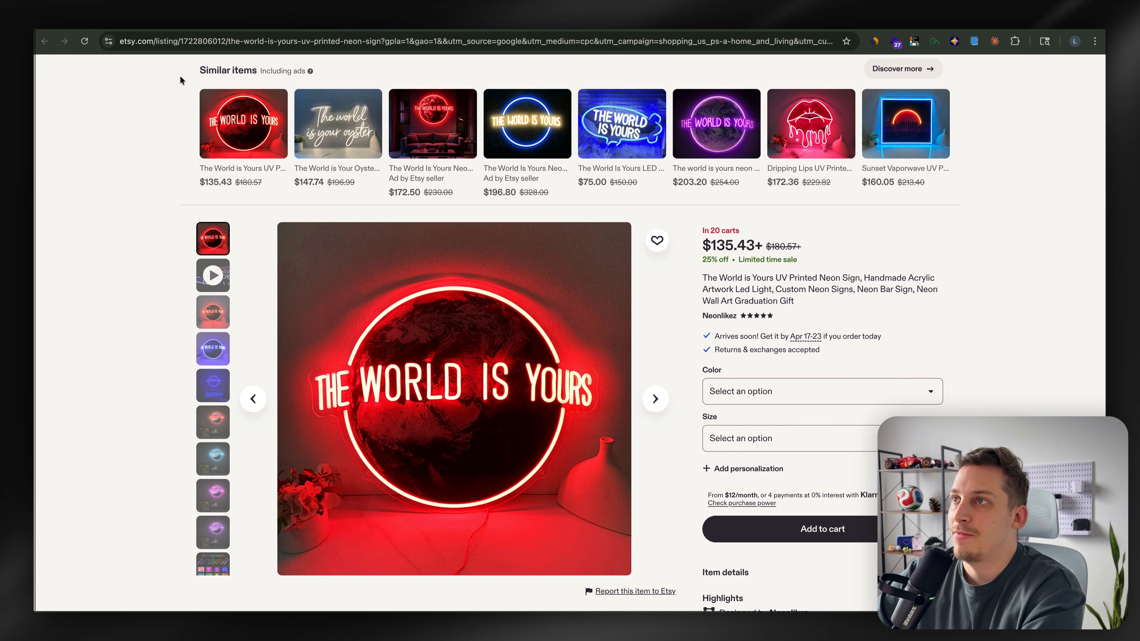
{"action": "left_click", "coordinate": [191, 47]}
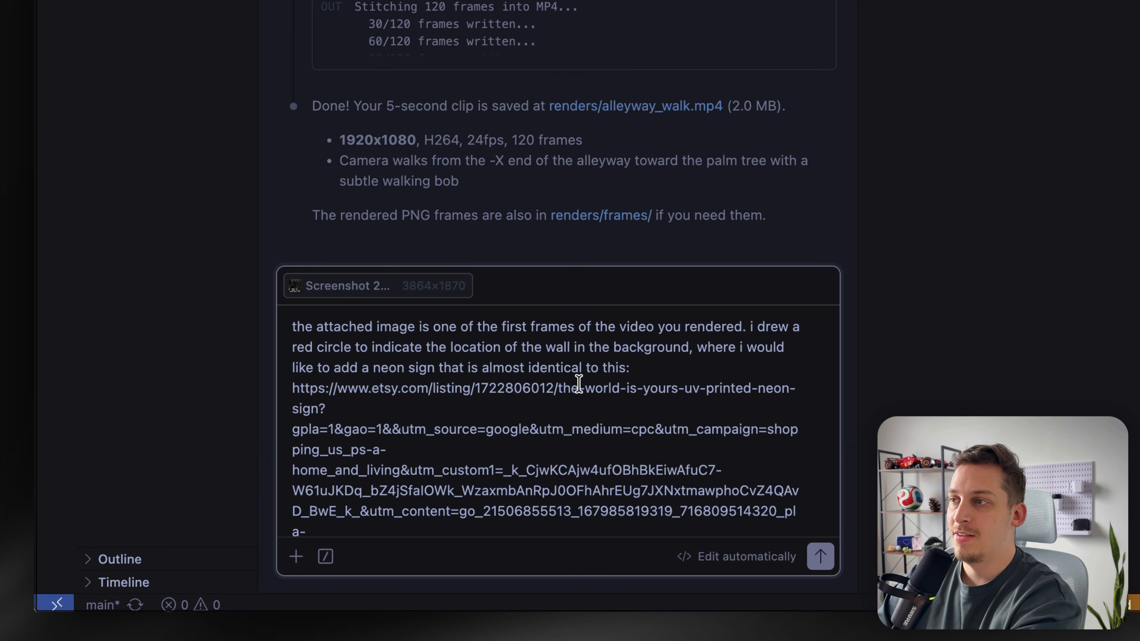
Ask Claude Code, with the frame screenshot attached, to add a neon light sign like the Etsy one on the circled wall
{"action": "left_click", "coordinate": [407, 368]}
{"action": "type", "text": "light"}
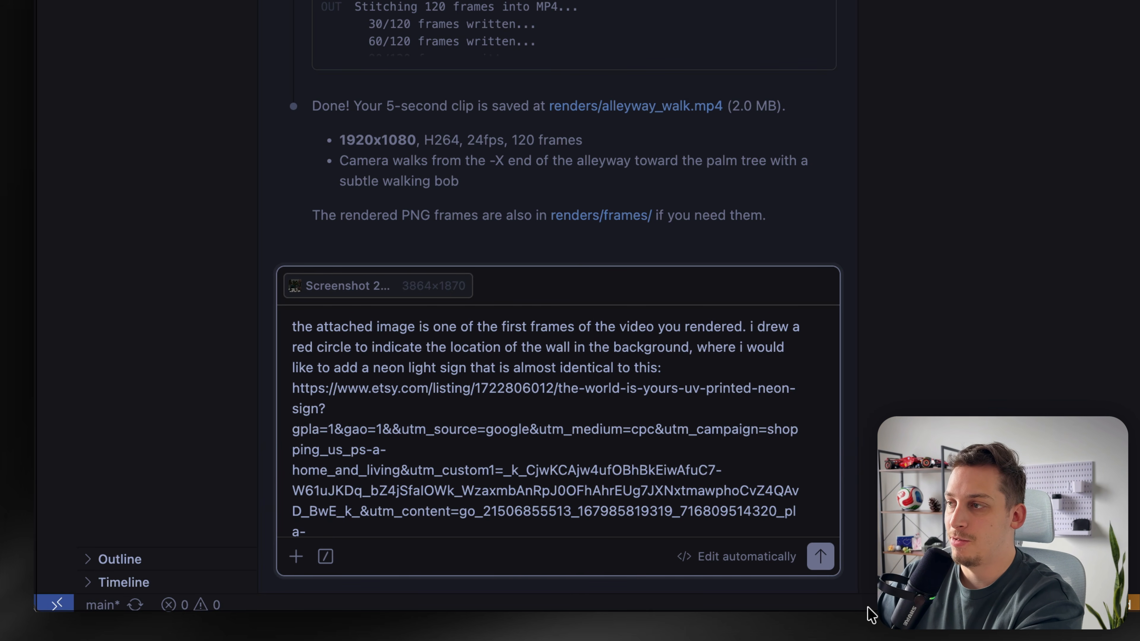
{"action": "left_click", "coordinate": [826, 568]}
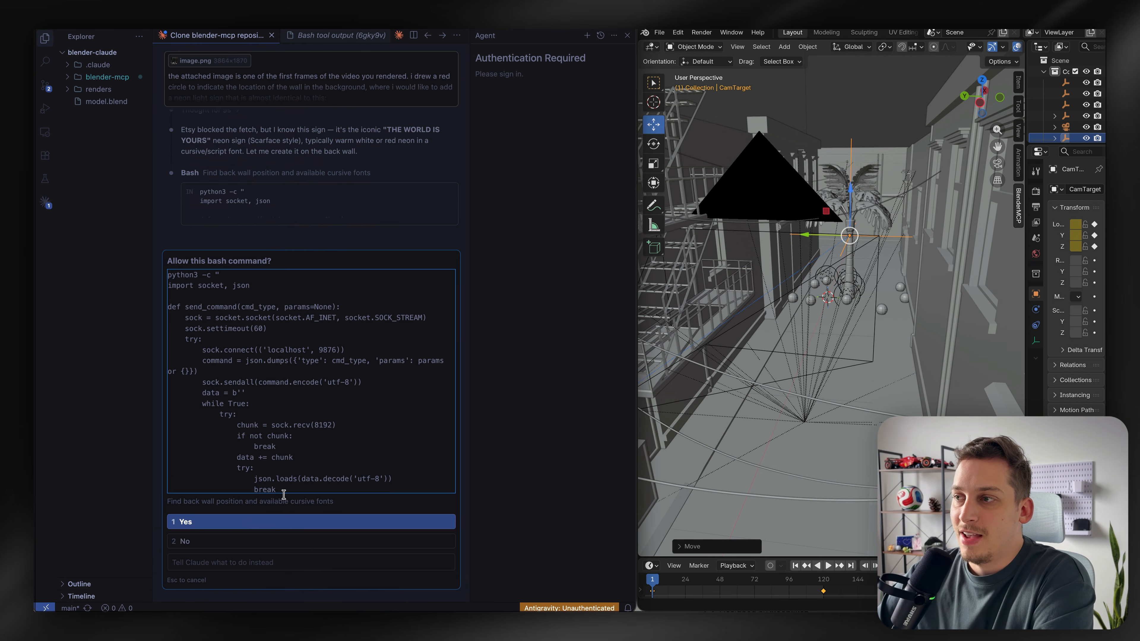
Allow Claude's bash command and inspect the neon sign text on the back wall in the viewport
{"action": "left_click", "coordinate": [241, 522]}
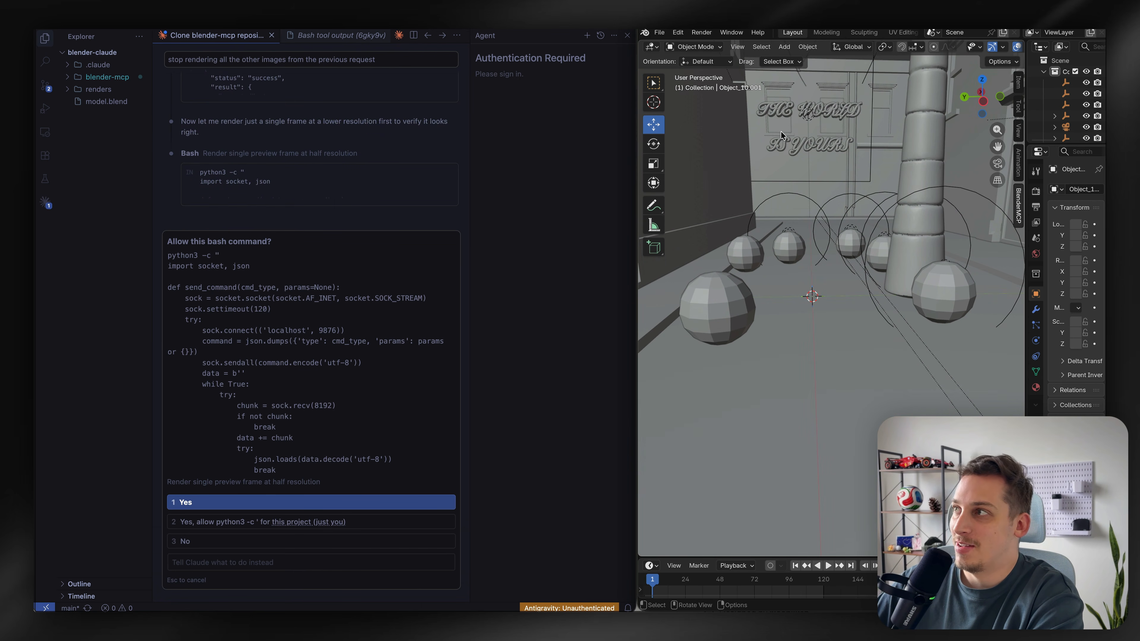
{"action": "scroll", "coordinate": [774, 135], "scroll_direction": "up", "scroll_amount": 3}
{"action": "scroll", "coordinate": [774, 135], "scroll_direction": "up", "scroll_amount": 5}
{"action": "scroll", "coordinate": [774, 135], "scroll_direction": "down", "scroll_amount": 6}
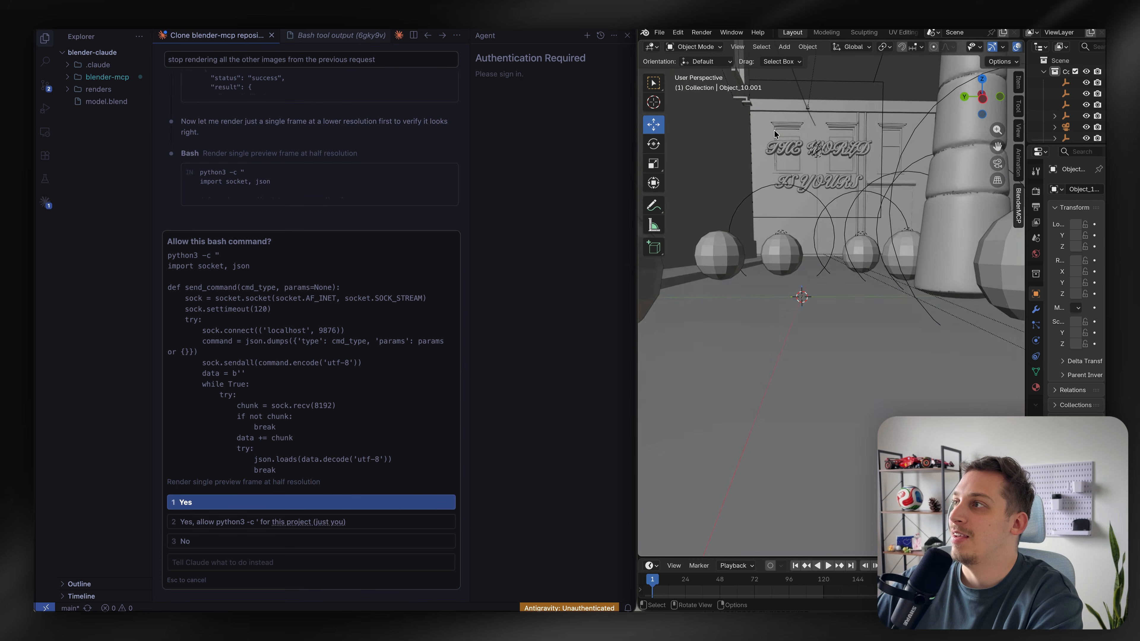
{"action": "scroll", "coordinate": [775, 135], "scroll_direction": "up", "scroll_amount": 3}
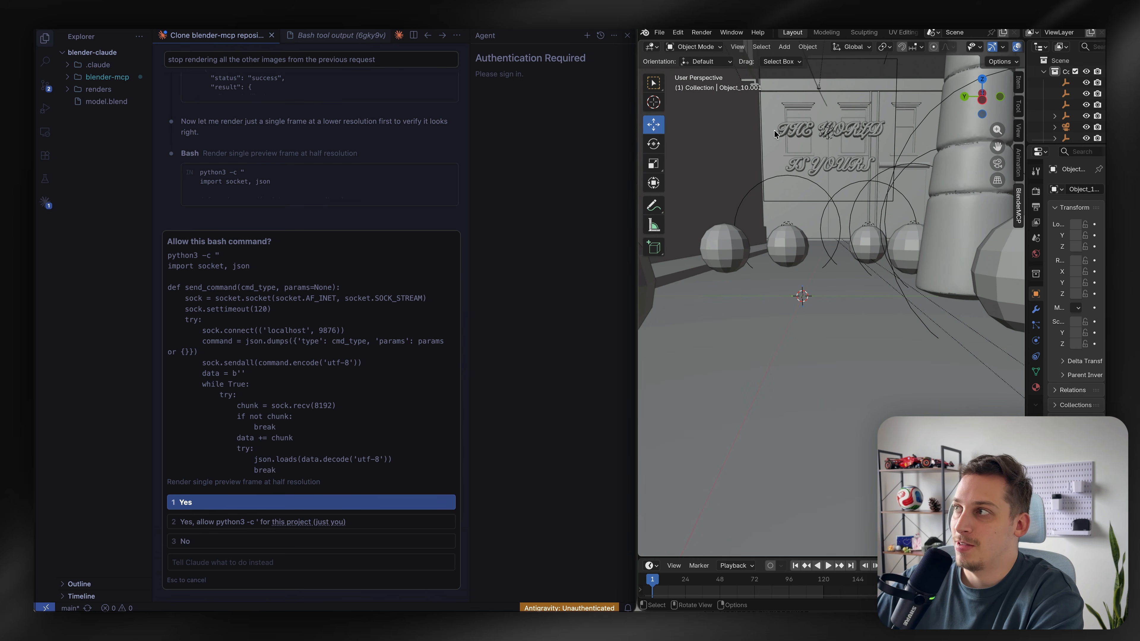